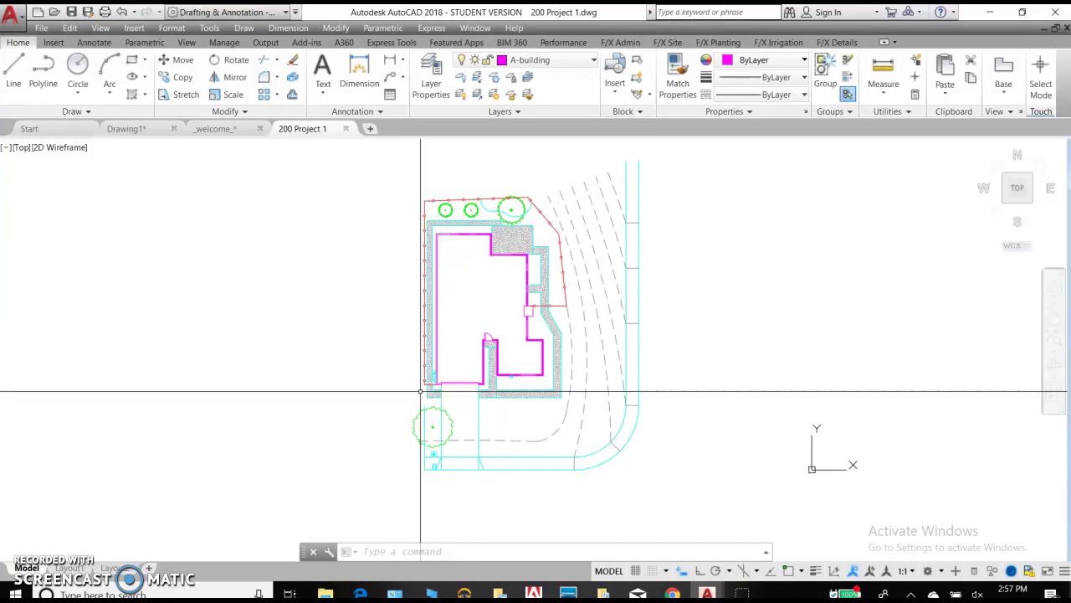
Point out the three-point arc and rectangle tools, then expand the Draw slide-out to Spline CV.
mouse_move(505, 395)
left_mouse_down()
mouse_move(382, 335)
mouse_move(303, 359)
mouse_move(140, 189)
left_mouse_up()
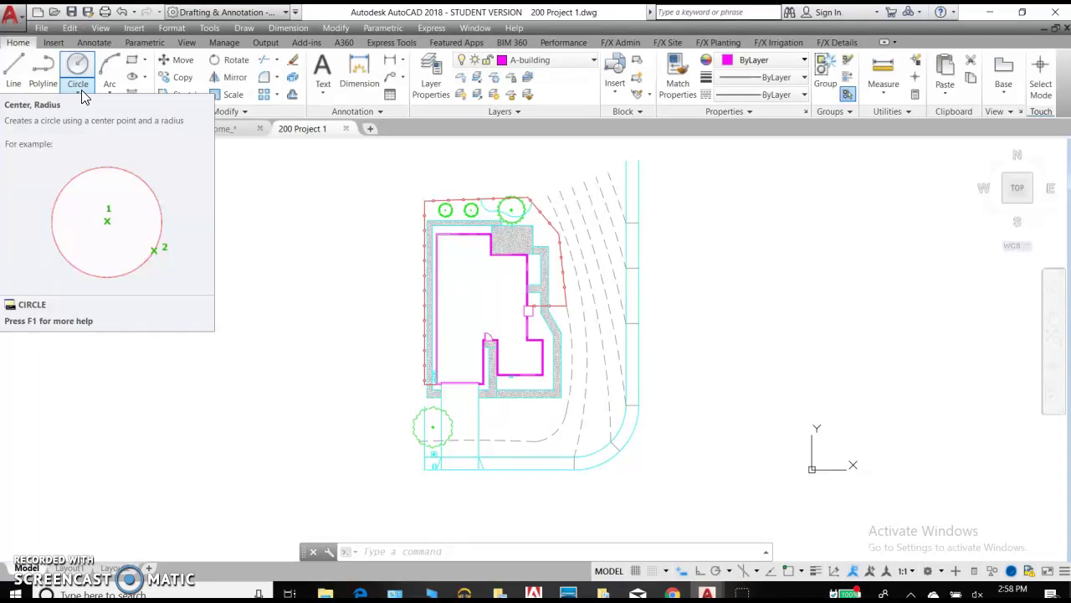
left_click(111, 89)
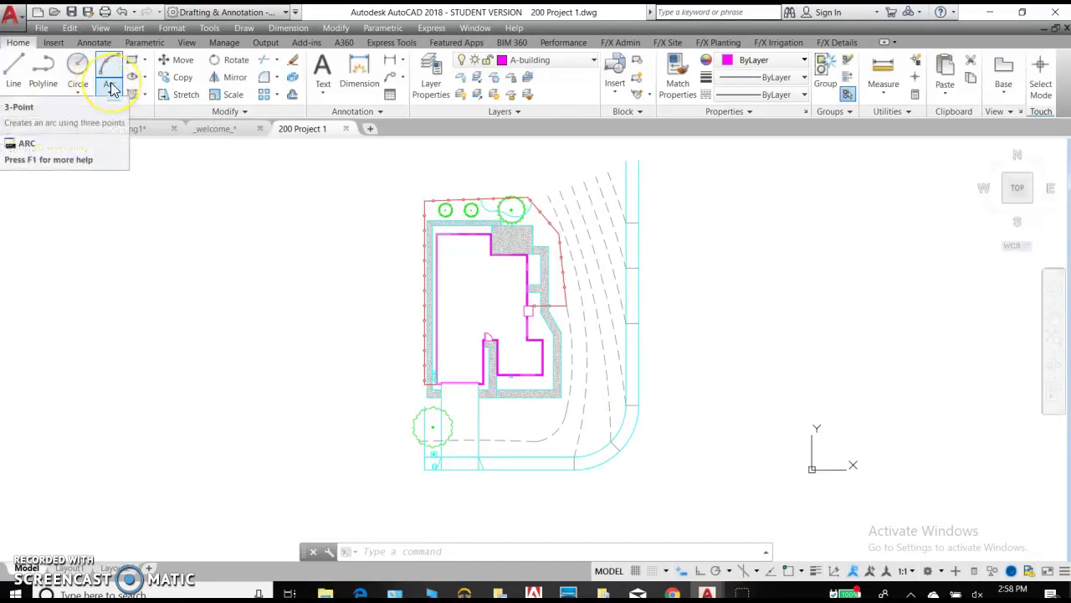
left_click(134, 65)
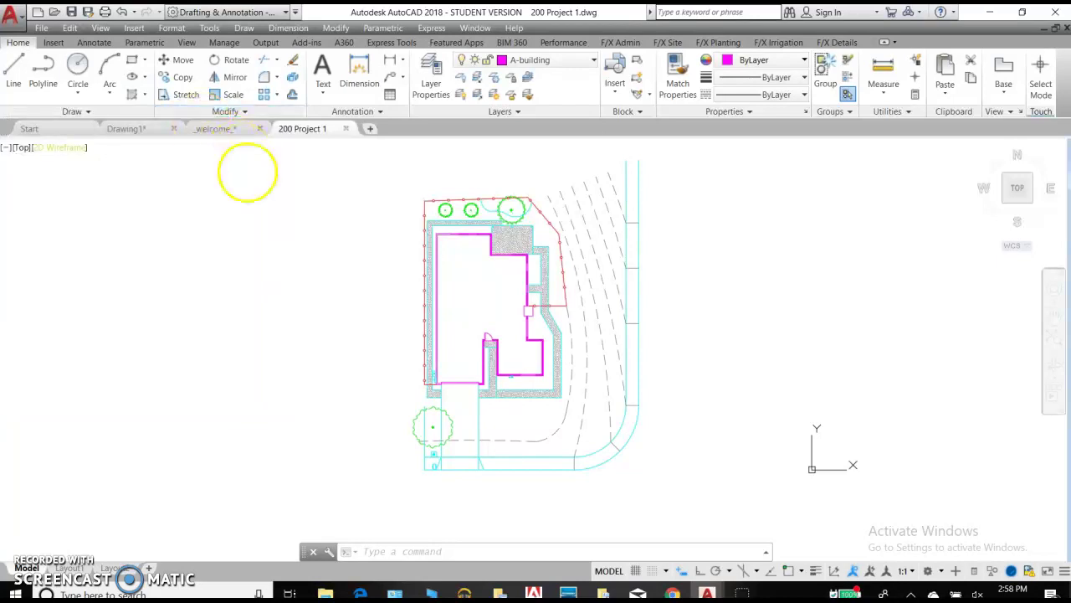
left_click(87, 113)
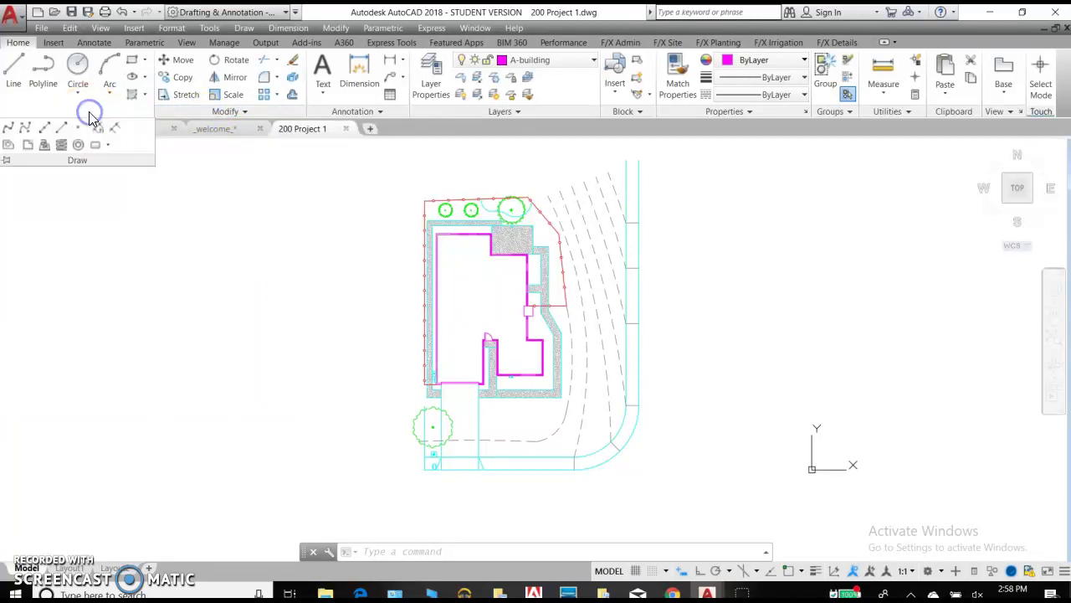
left_click(25, 130)
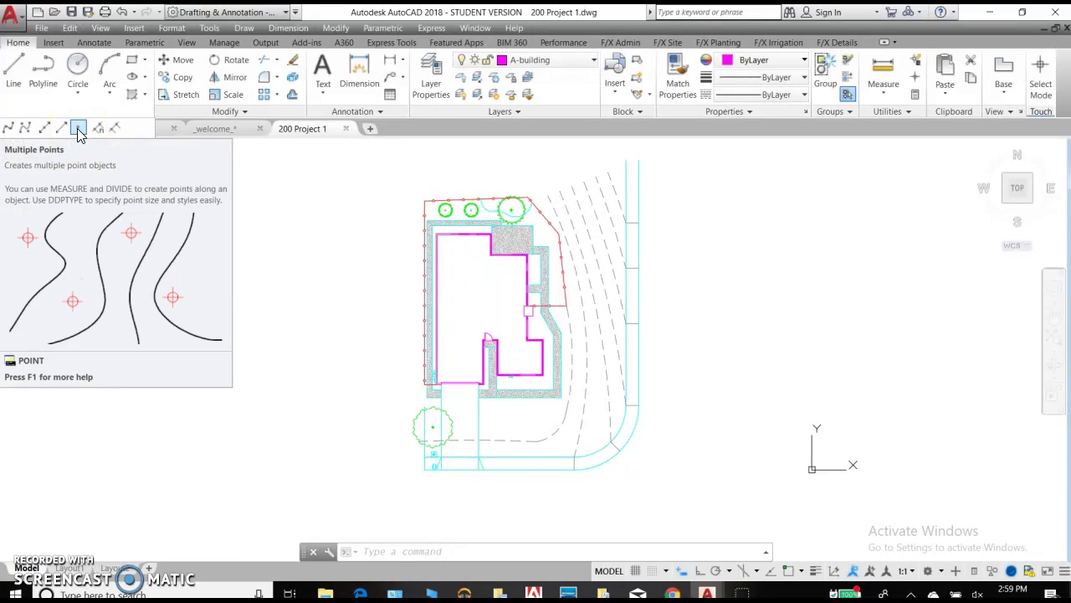
Point out the Multiple Points and Divide tools in the expanded Draw panel.
left_click(78, 130)
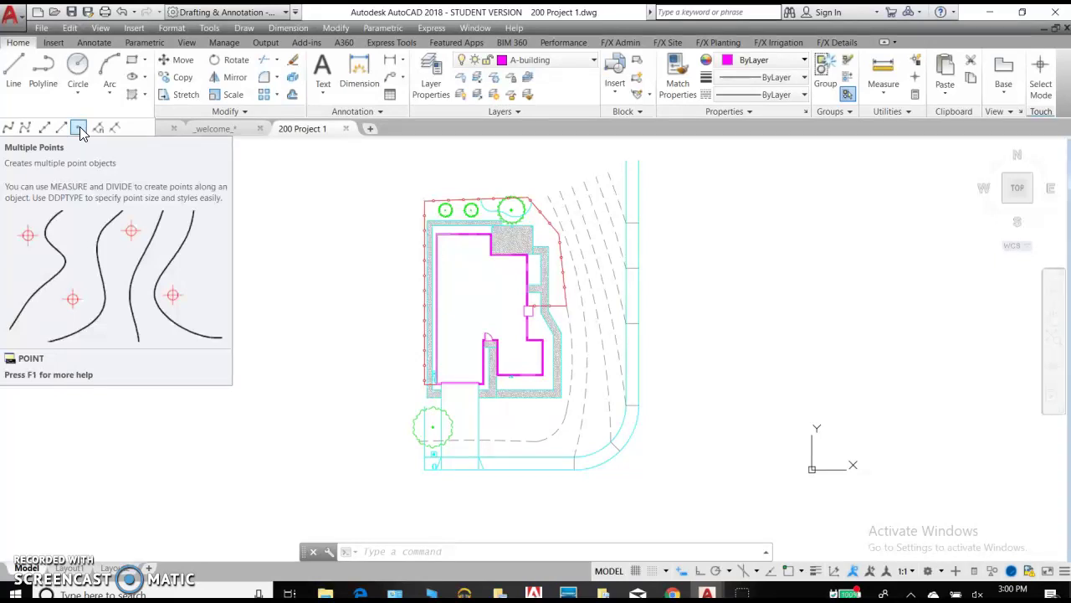
left_click(99, 128)
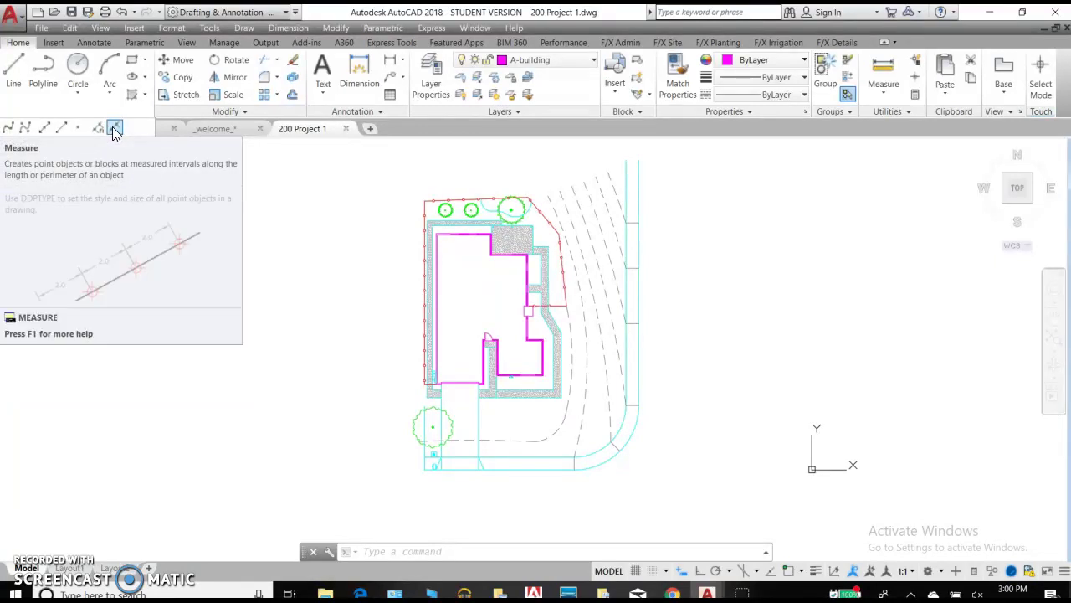
left_click(99, 129)
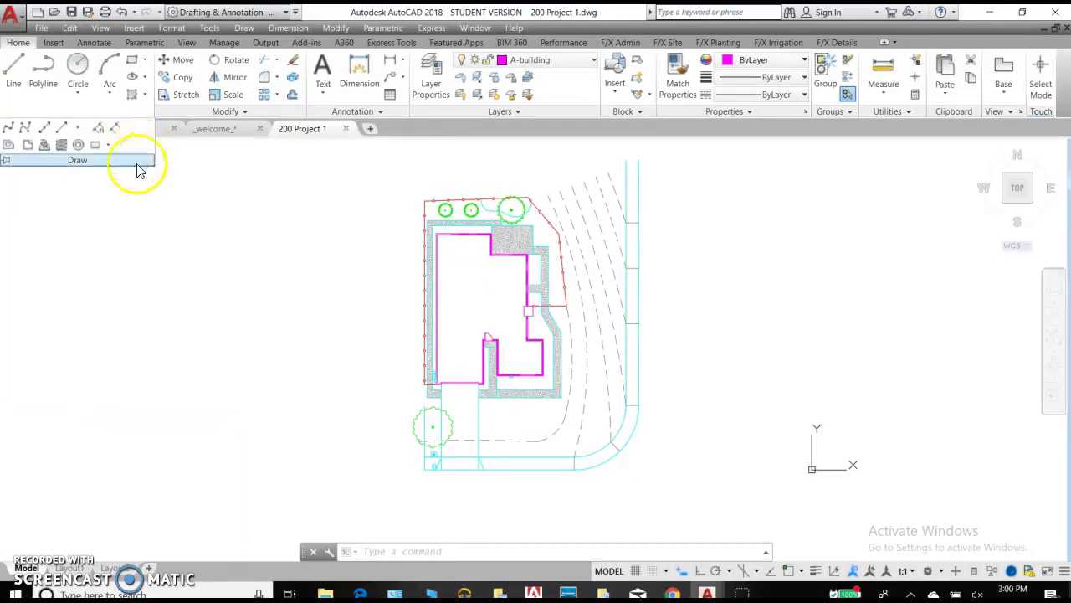
left_click(134, 159)
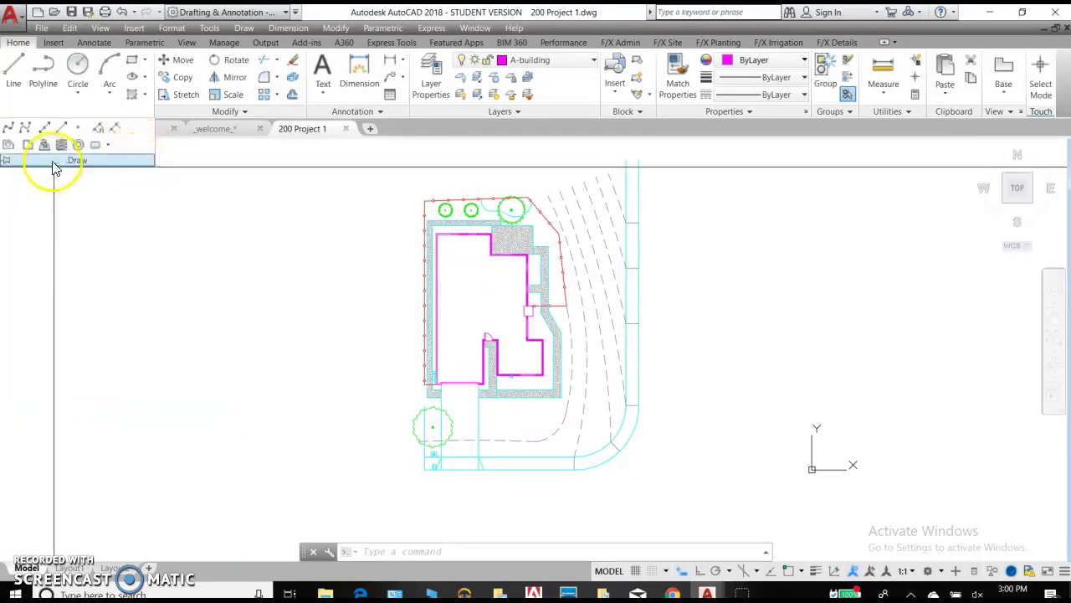
left_click(9, 146)
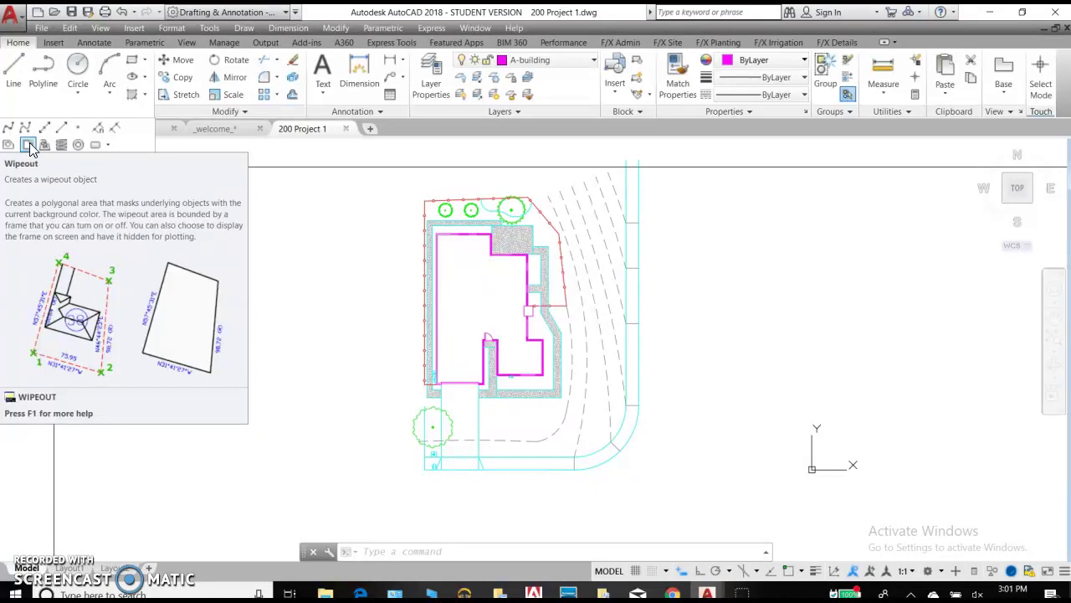
left_click(46, 146)
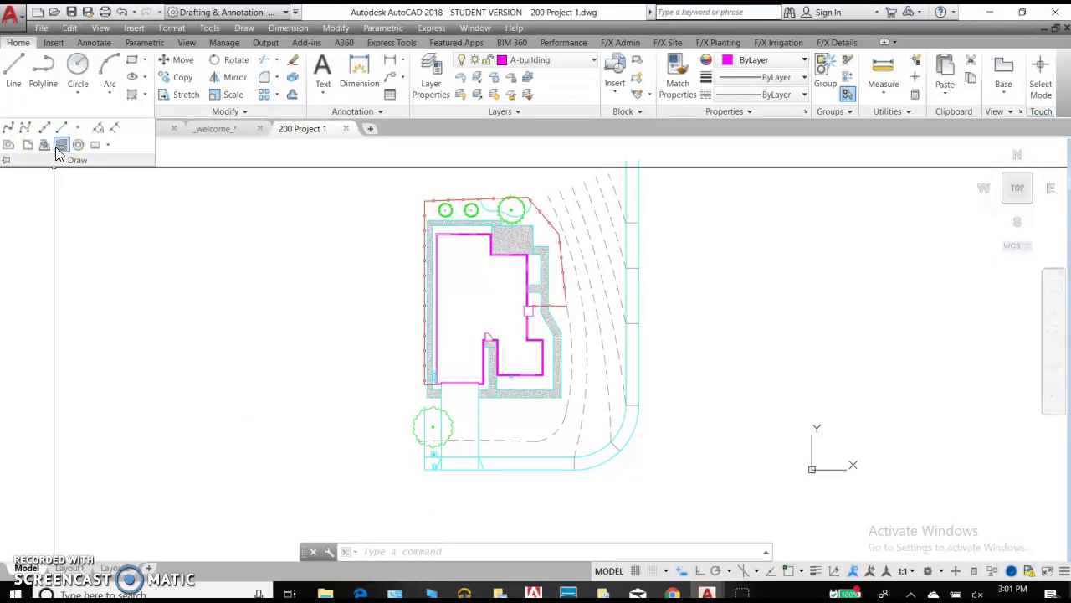
left_click(47, 149)
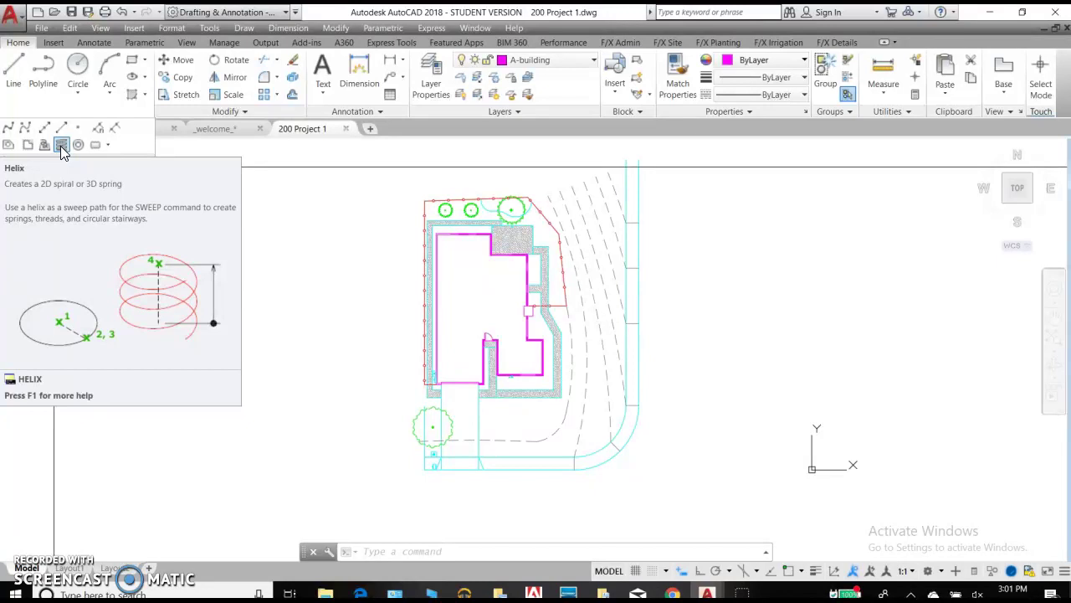
left_click(77, 145)
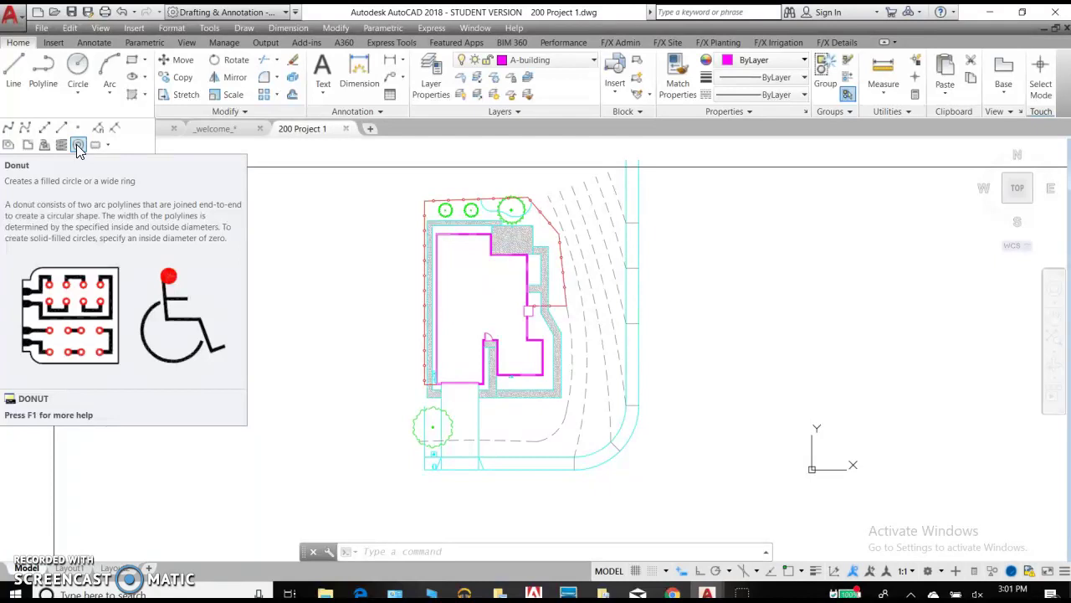
left_click(103, 146)
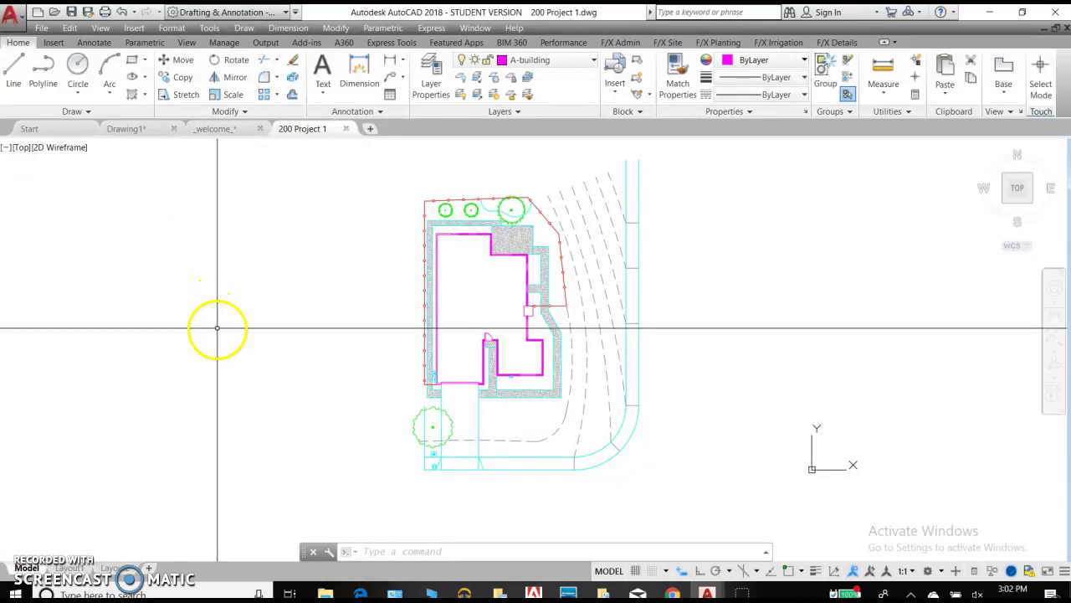
Zoom to the empty area by the tree and draw four connected lines through five points.
scroll(182, 262, "up", 2)
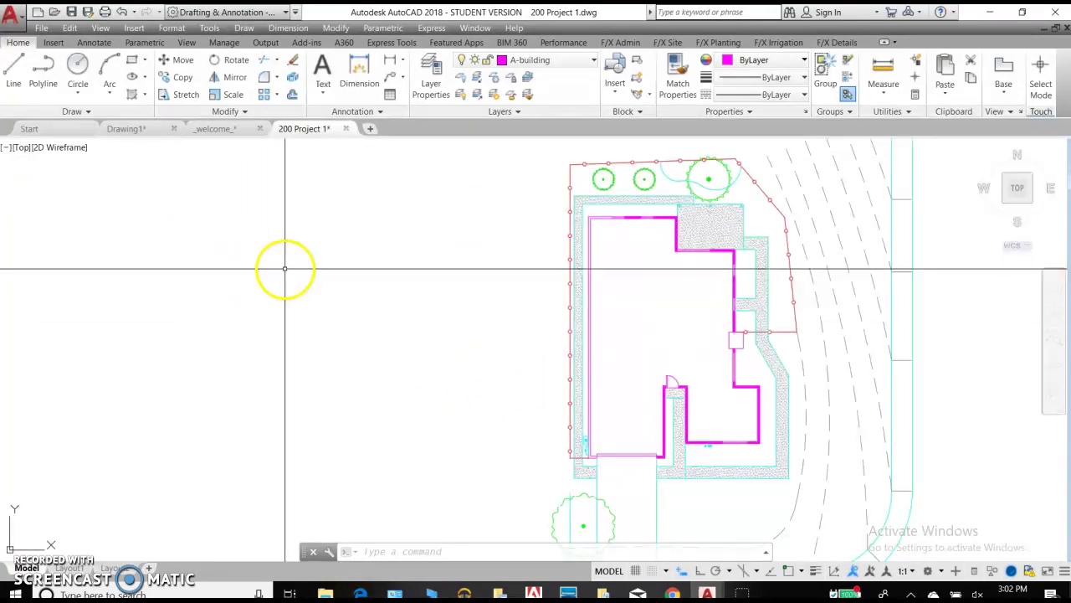
scroll(276, 260, "up", 2)
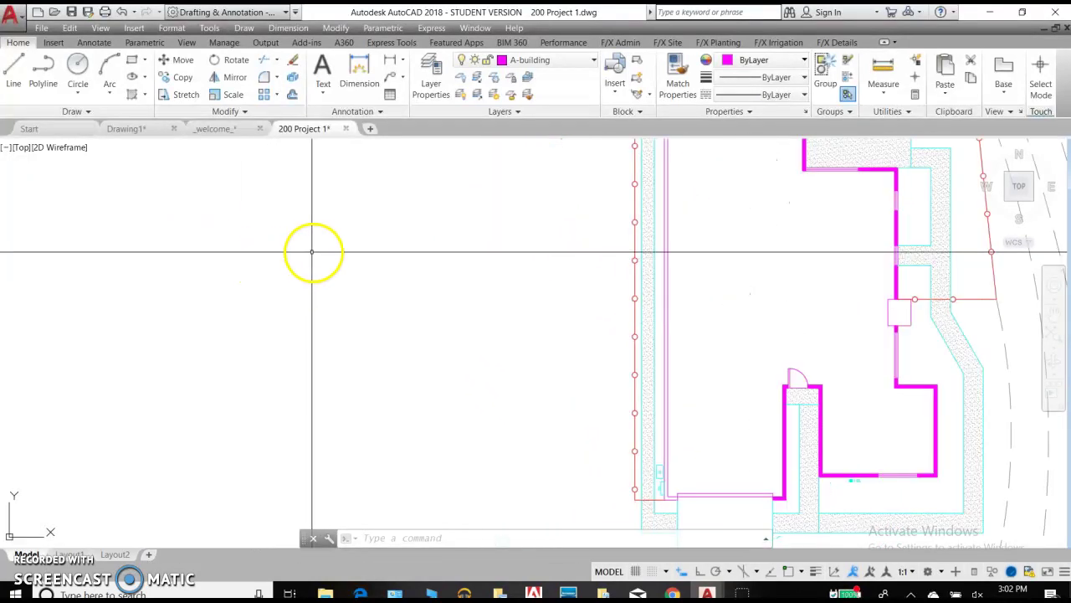
mouse_move(318, 263)
middle_mouse_down()
mouse_move(240, 210)
mouse_move(221, 112)
middle_mouse_up()
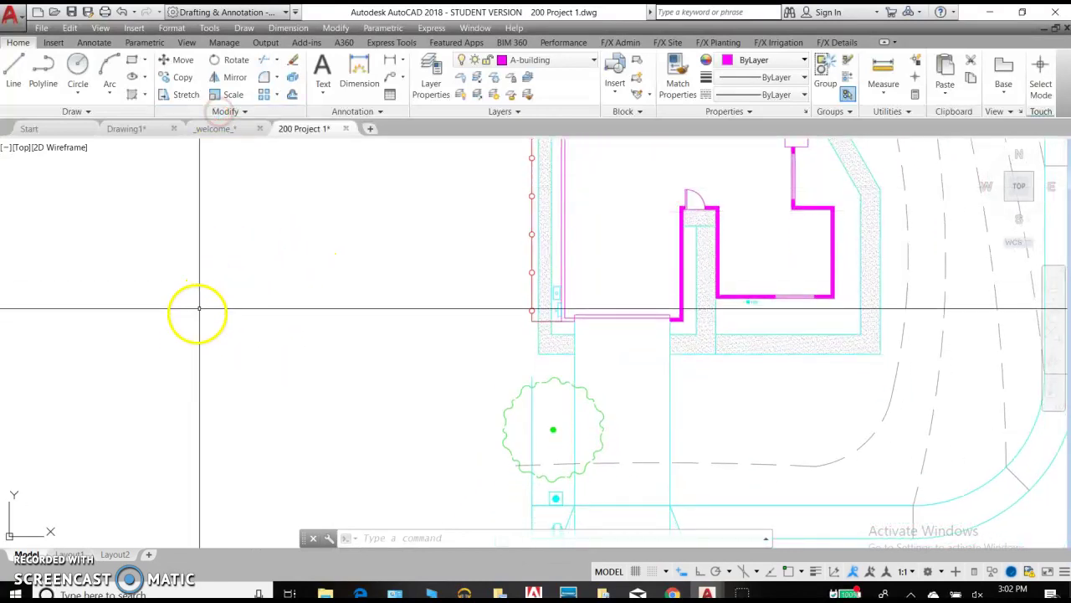
middle_click_drag(198, 312, 186, 222)
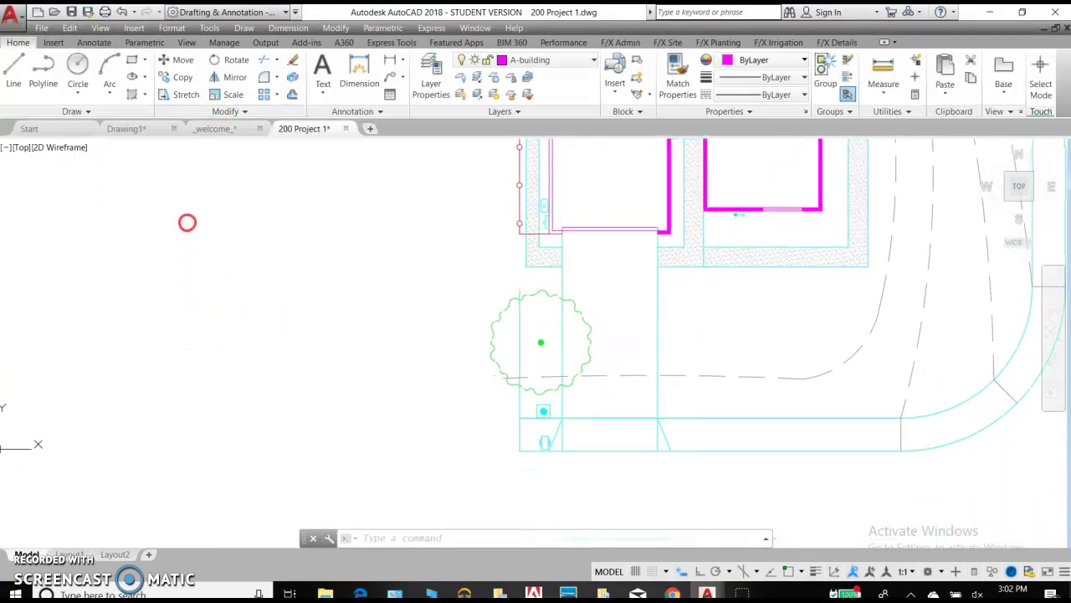
scroll(208, 282, "up", 2)
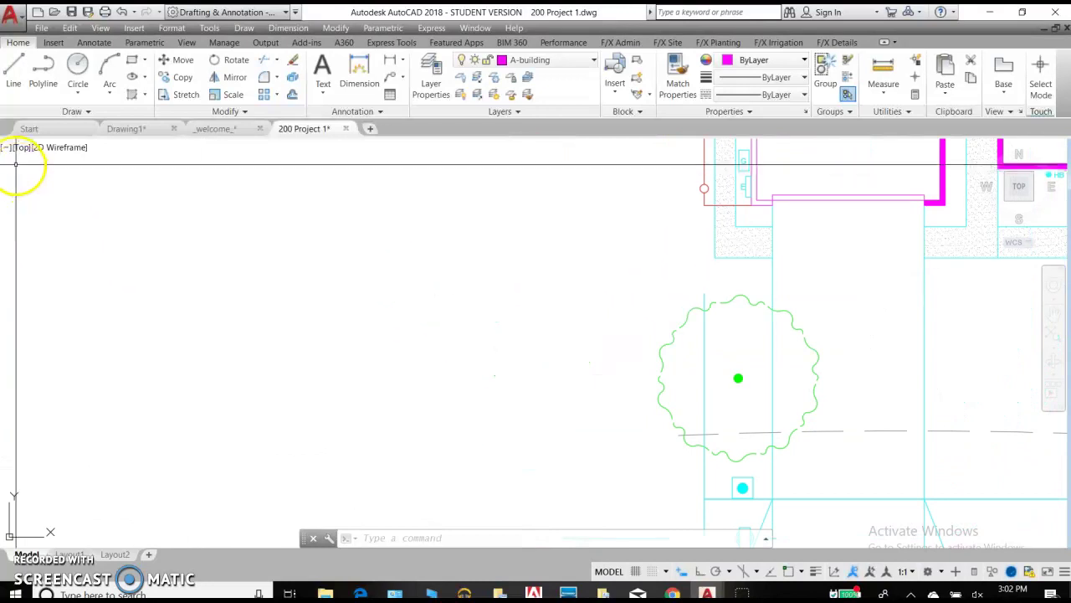
left_click(13, 70)
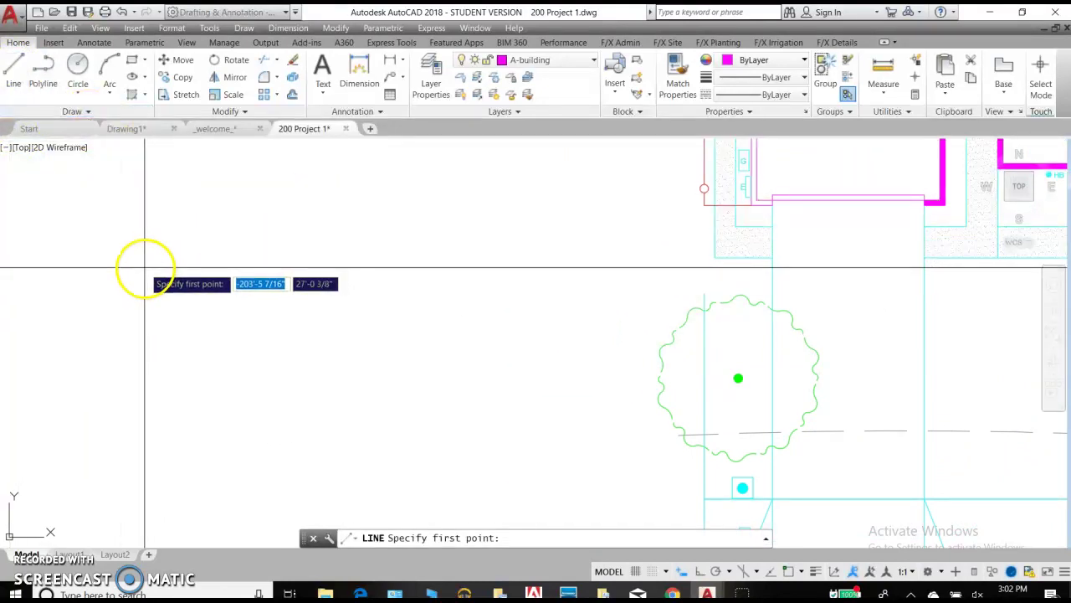
left_click(139, 381)
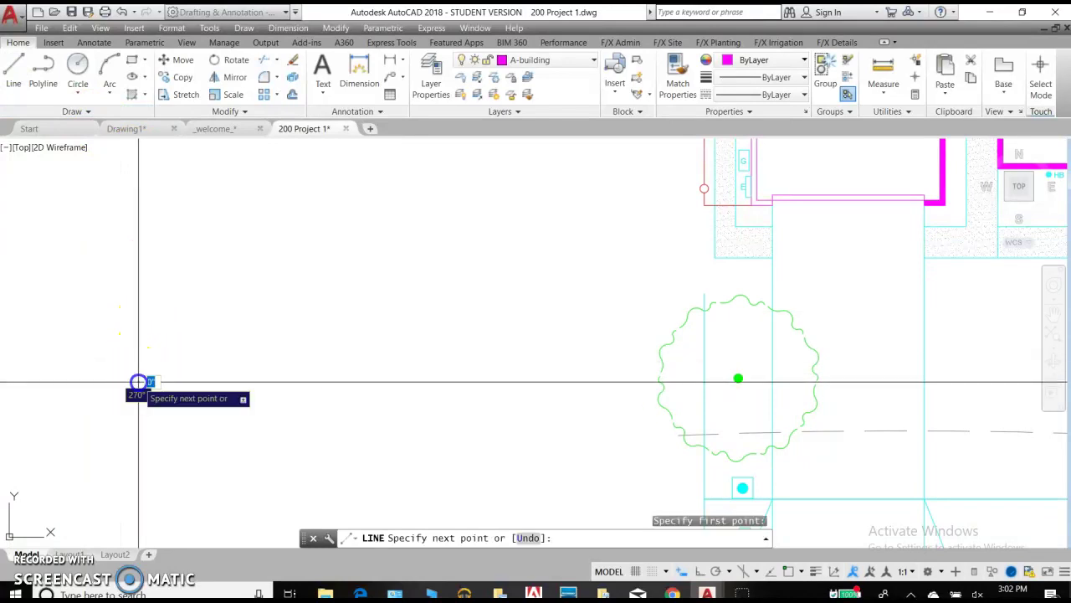
left_click(302, 240)
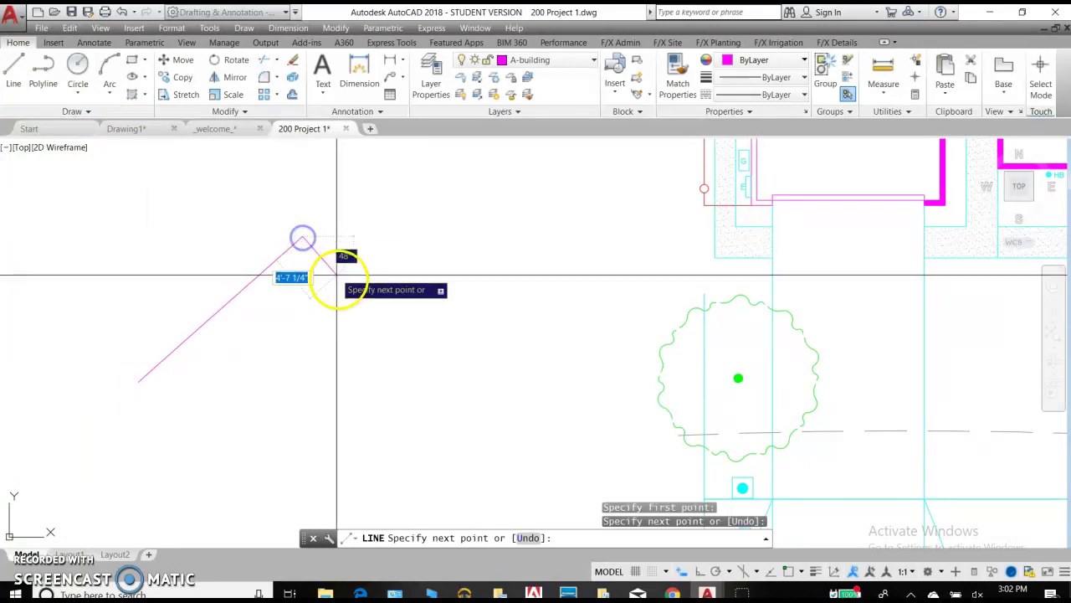
left_click(405, 402)
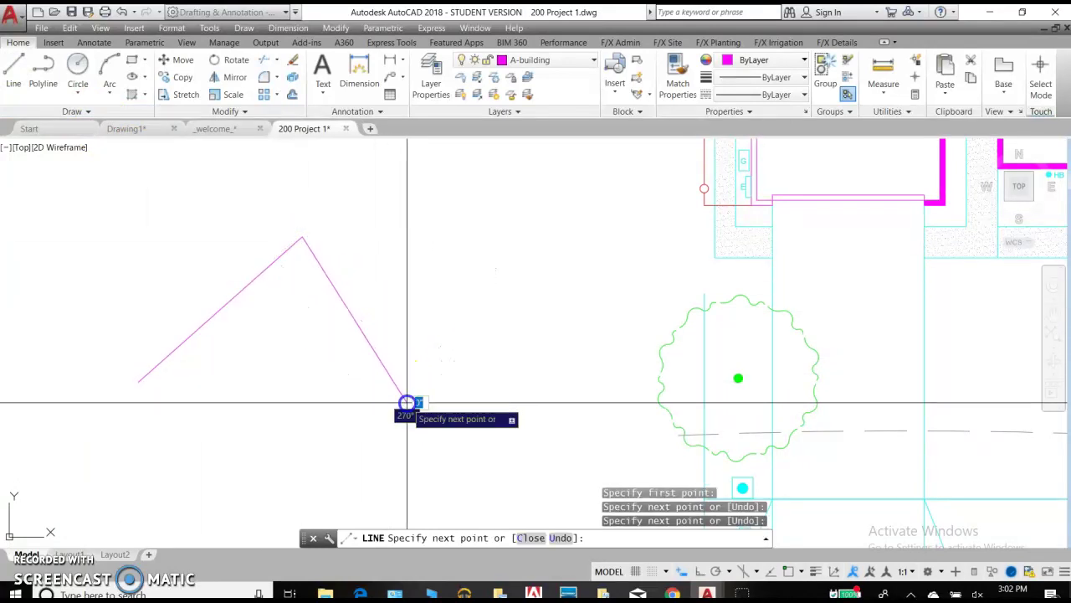
left_click(243, 480)
left_click(119, 419)
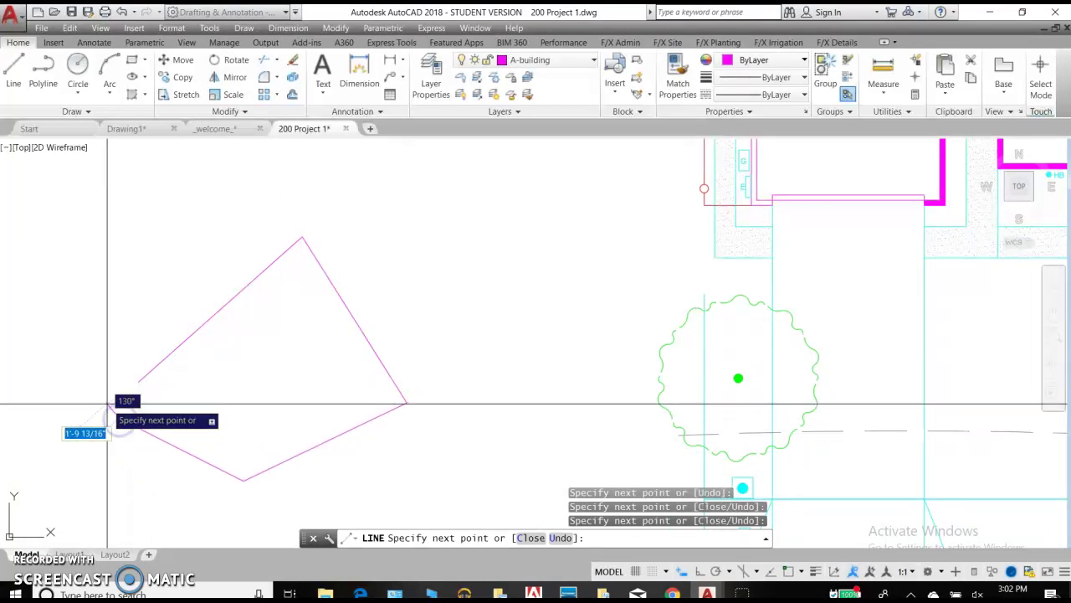
key("Return")
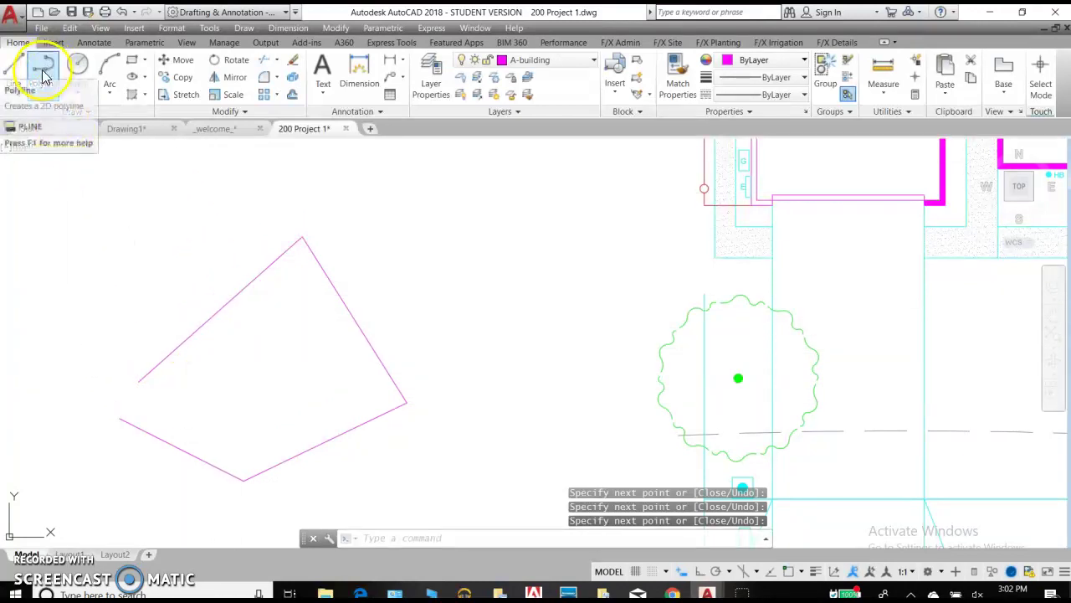
Select the upper-left line segment, then deselect it from the right-click menu.
left_click(270, 270)
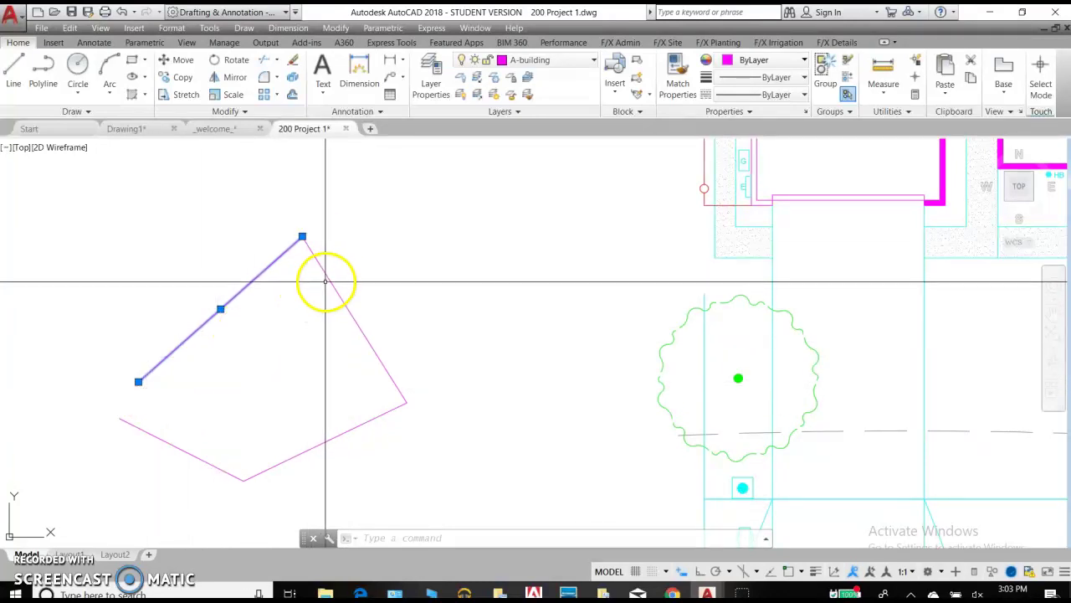
right_click(303, 322)
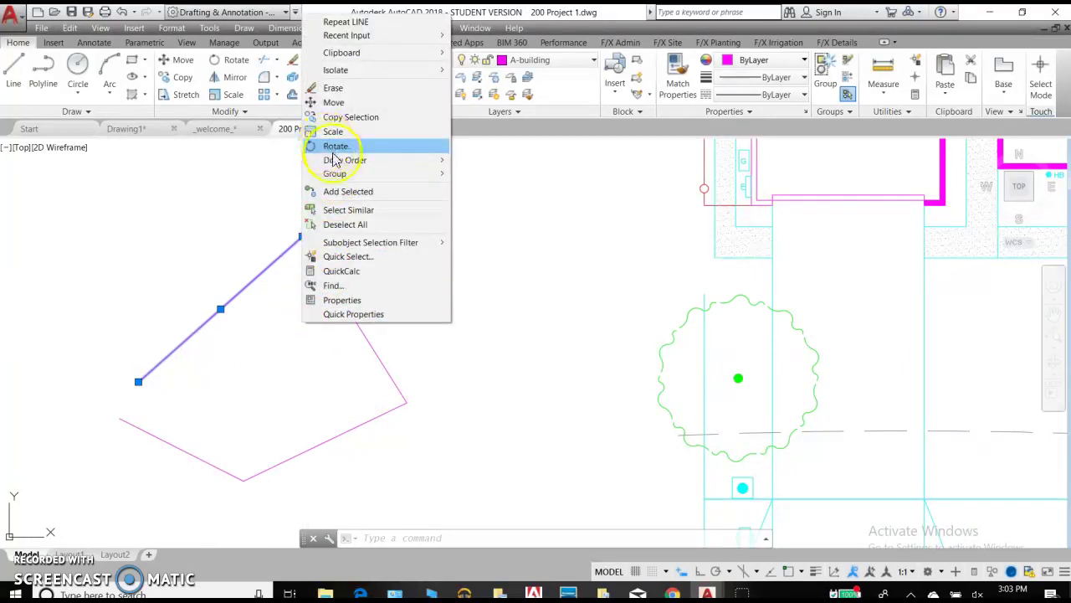
left_click(349, 226)
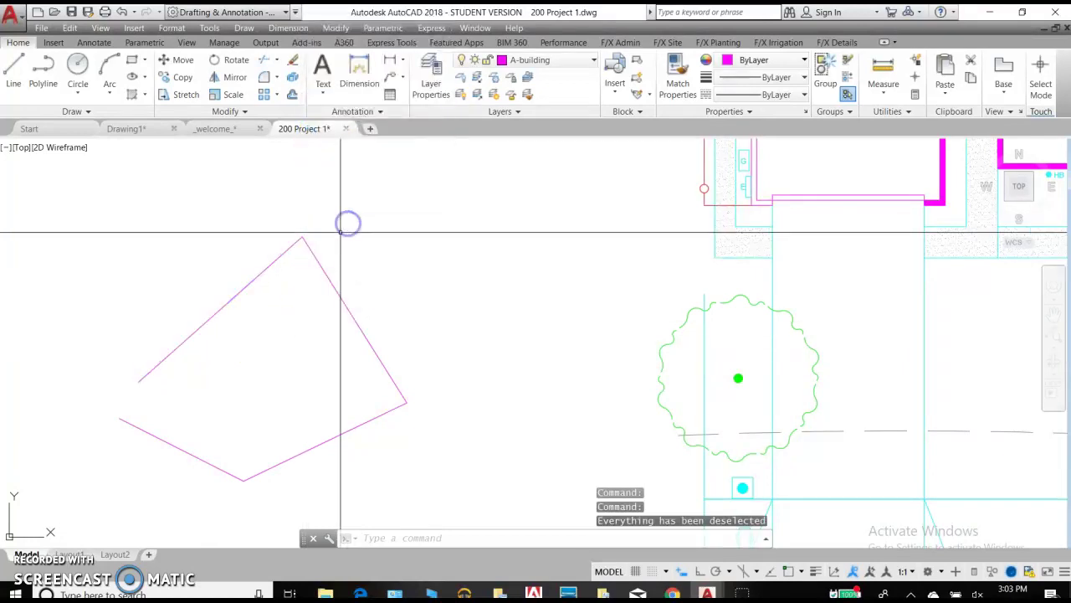
Move the upper-left segment up-left with its midpoint grip and stretch both endpoints.
left_click(214, 312)
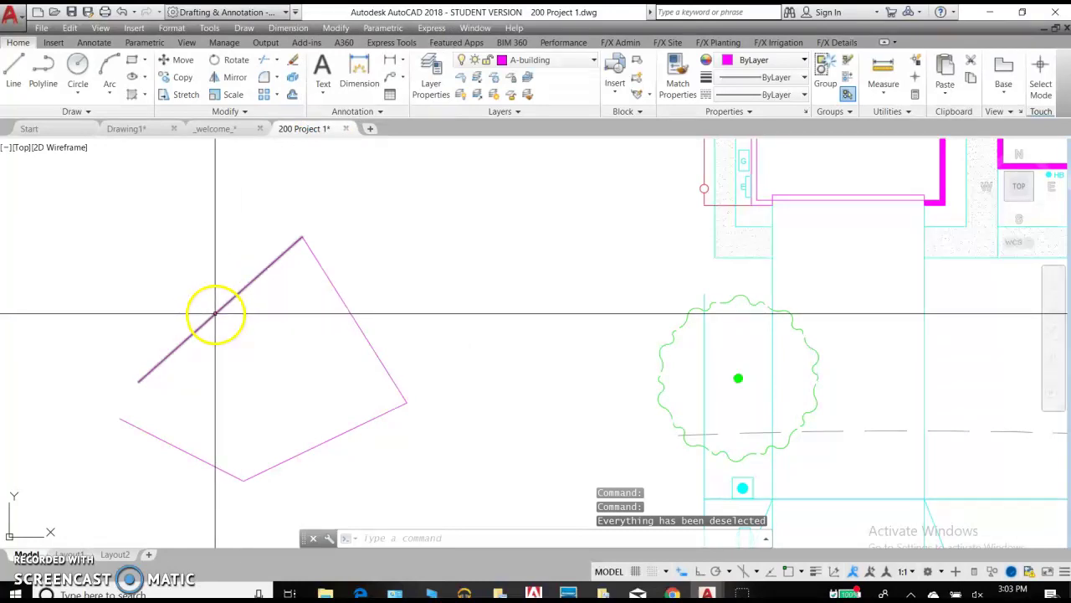
left_click(220, 309)
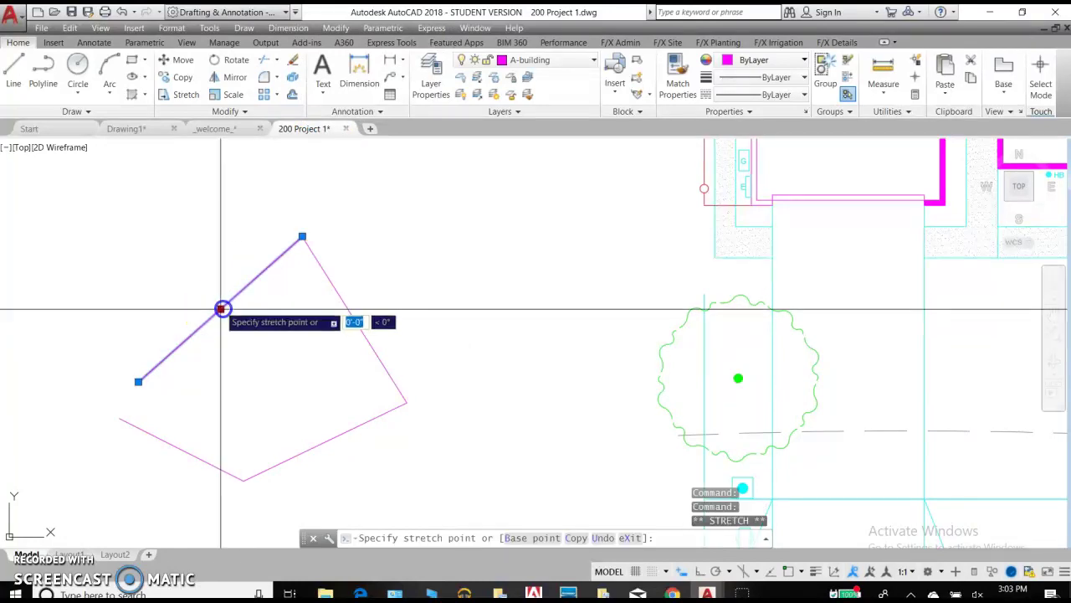
left_click(191, 276)
left_click(262, 206)
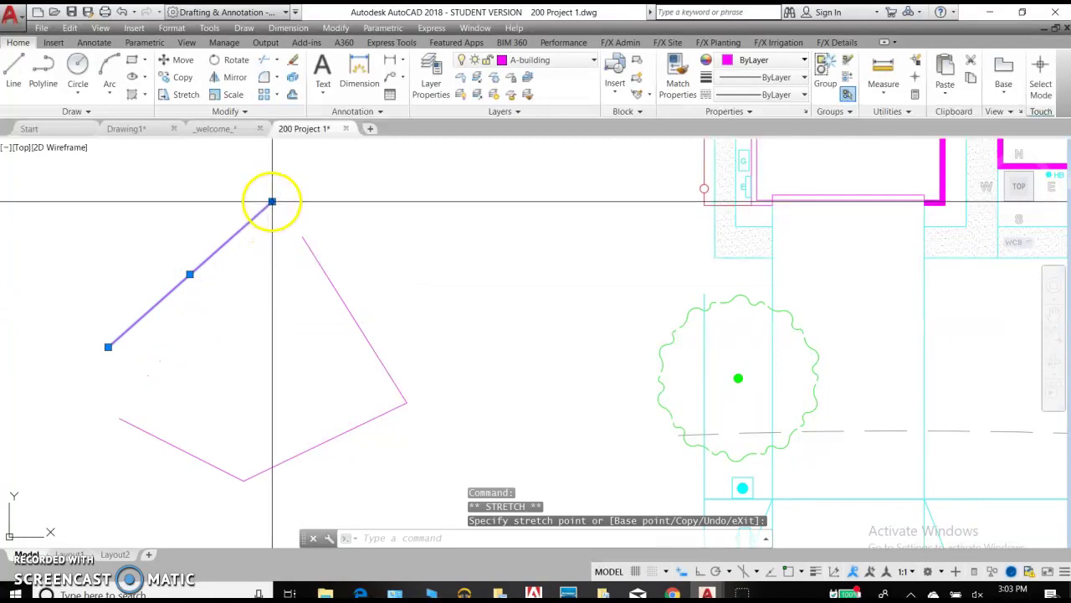
left_click(283, 329)
left_click(108, 347)
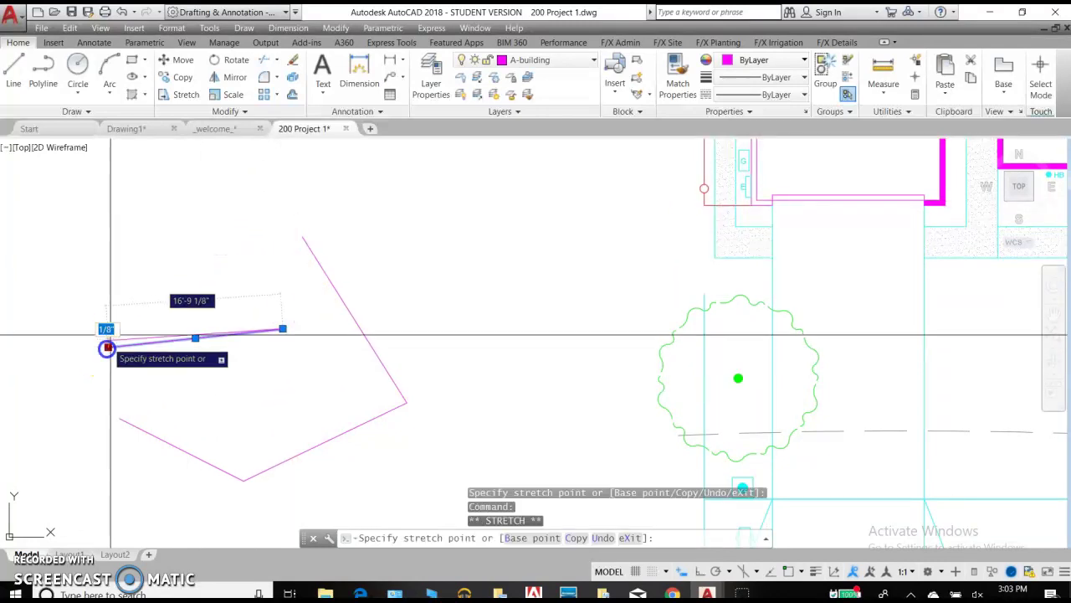
left_click(206, 234)
mouse_move(206, 233)
Shift the reshaped line down-left into a diagonal and deselect it via Repeat Deselect All.
left_click(246, 282)
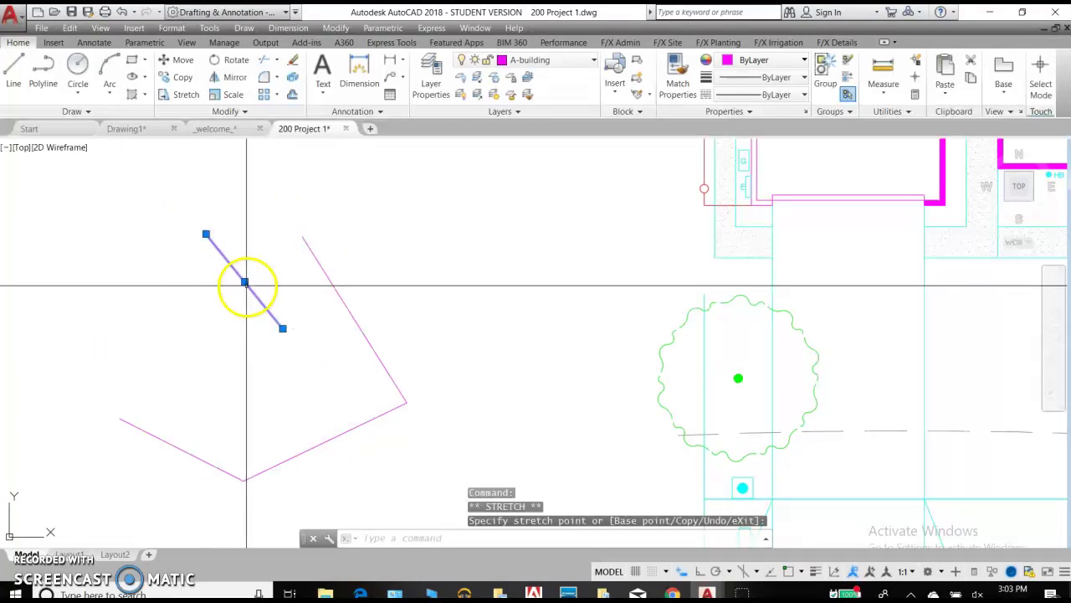
left_click(209, 307)
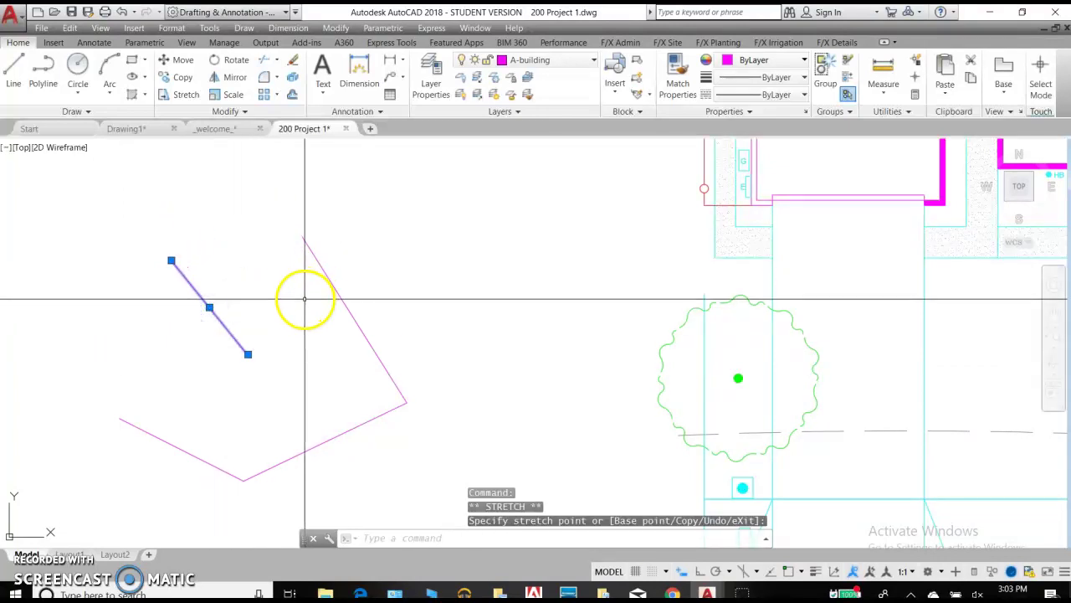
right_click(302, 300)
left_click(334, 284)
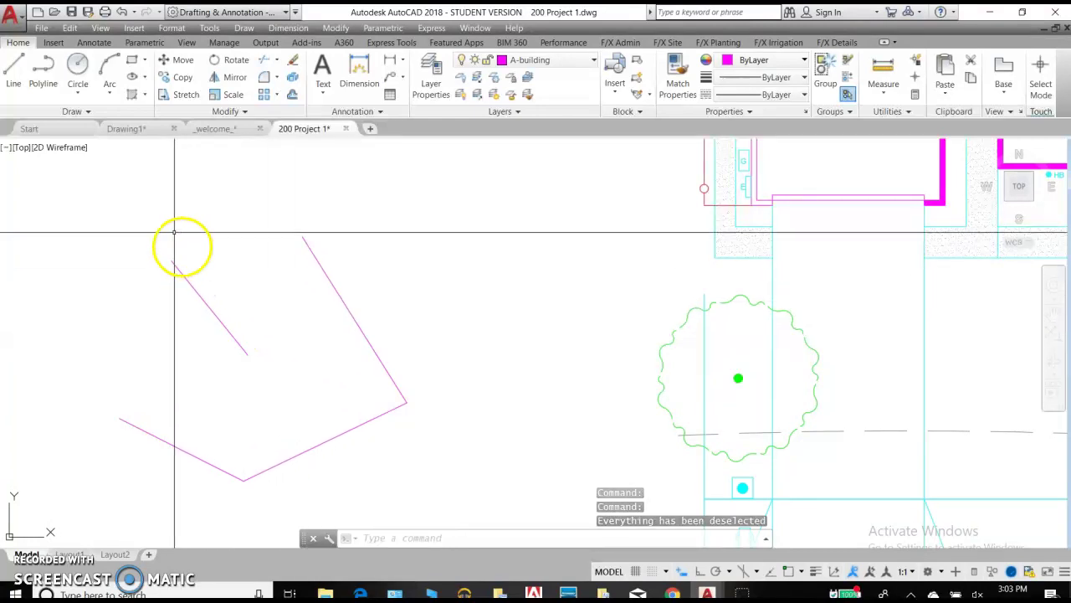
Start a polyline with two straight segments, then switch to Arc mode and add two arcs.
left_click(46, 73)
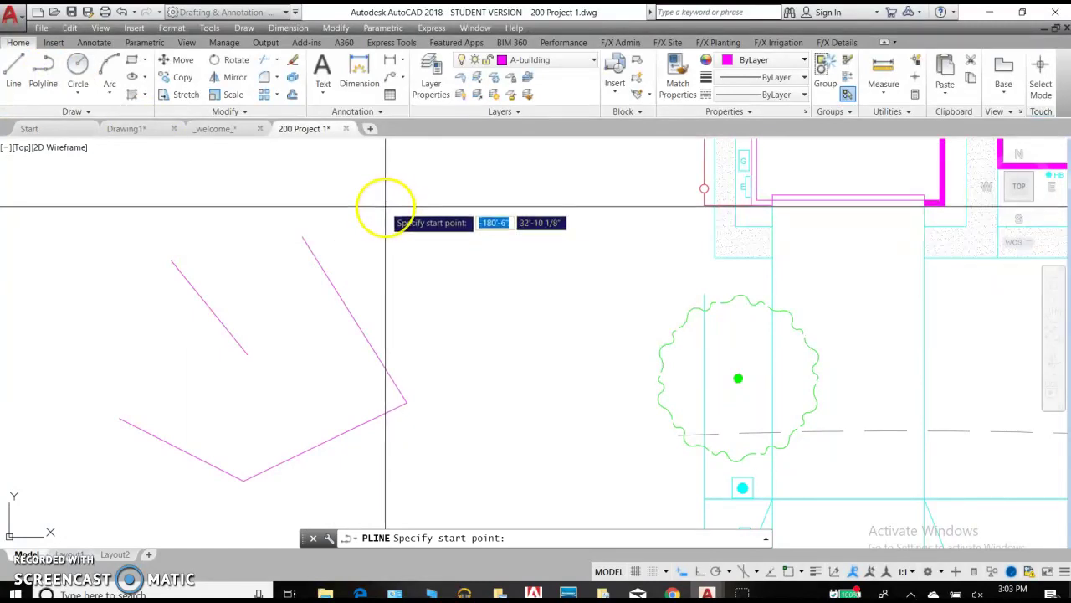
left_click(385, 206)
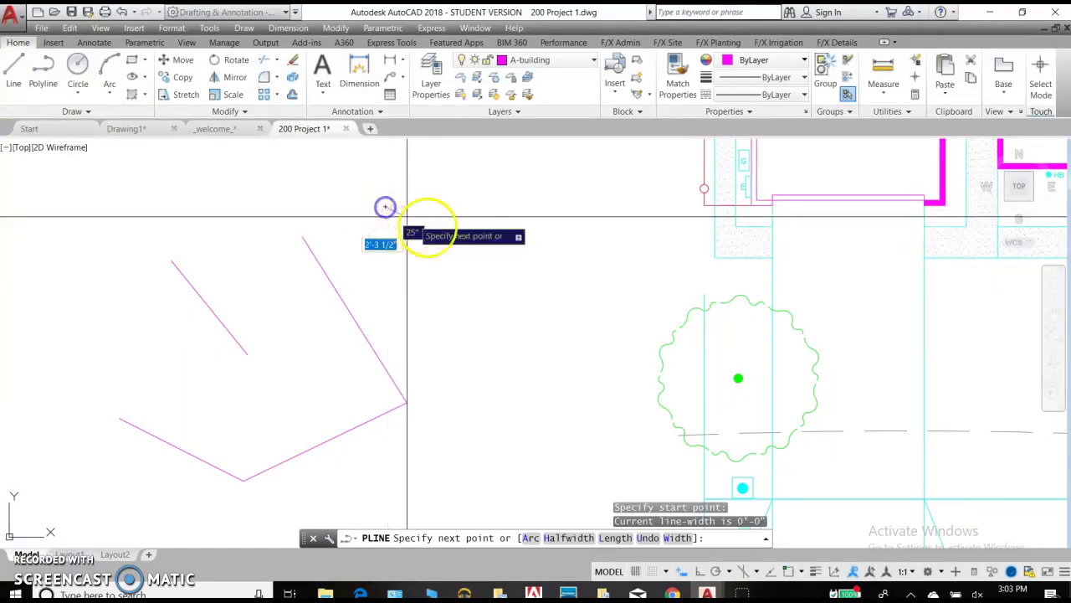
left_click(521, 272)
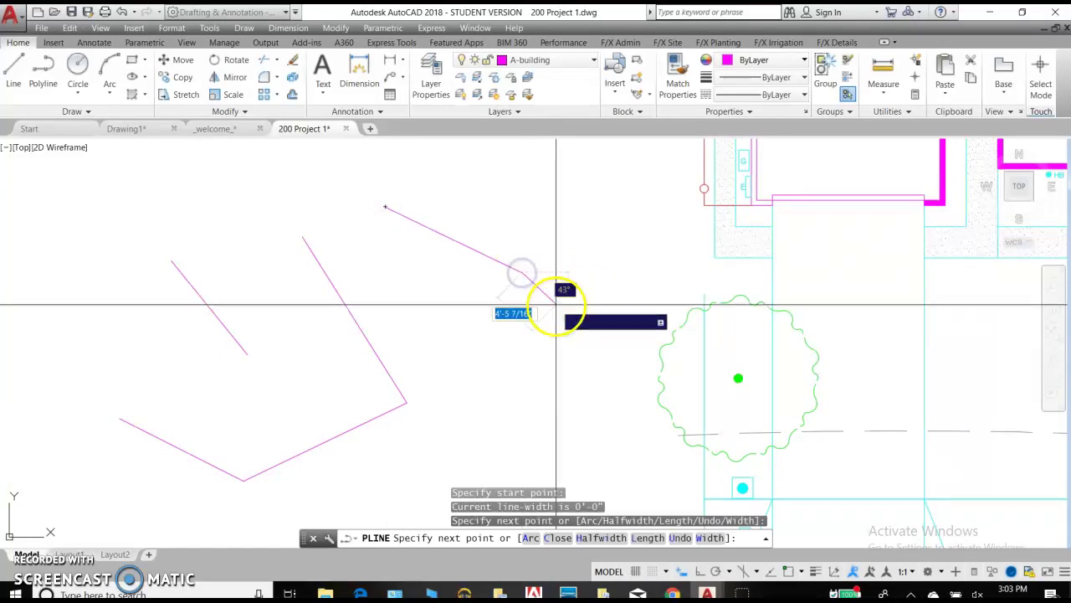
left_click(548, 361)
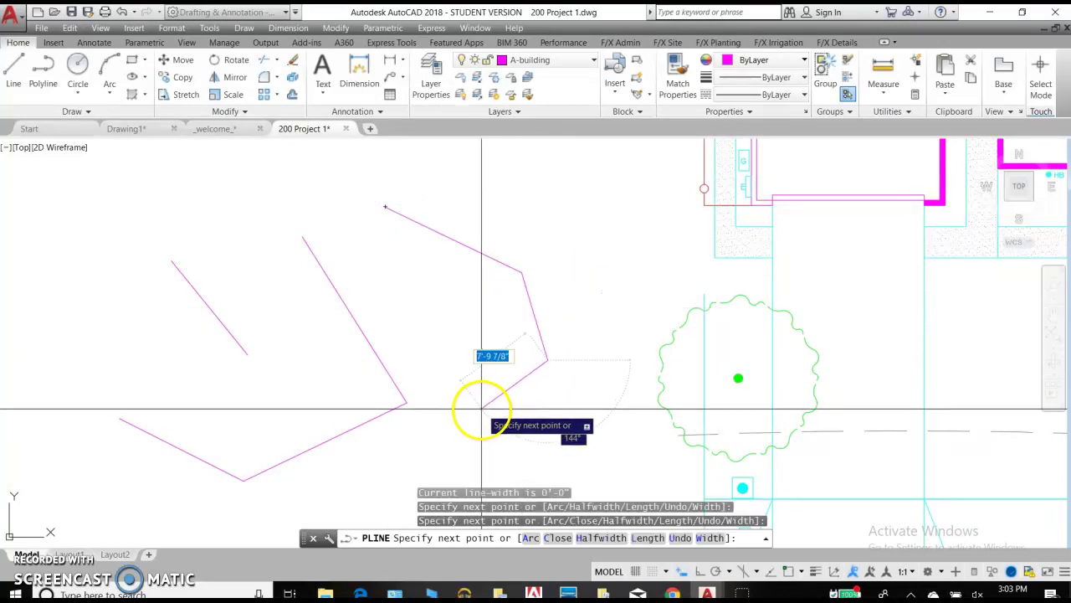
left_click(533, 537)
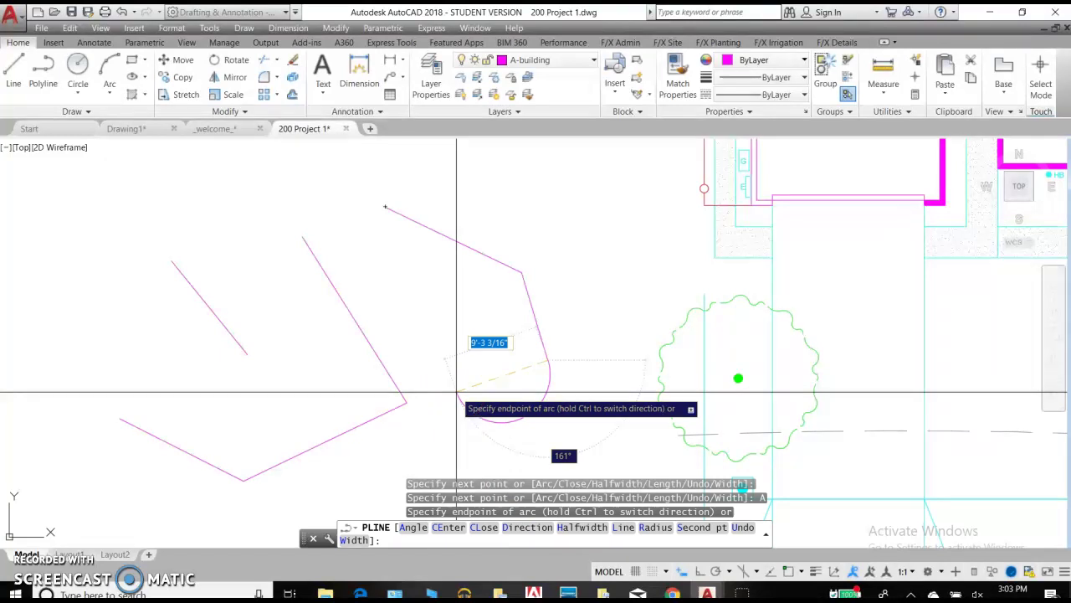
left_click(457, 392)
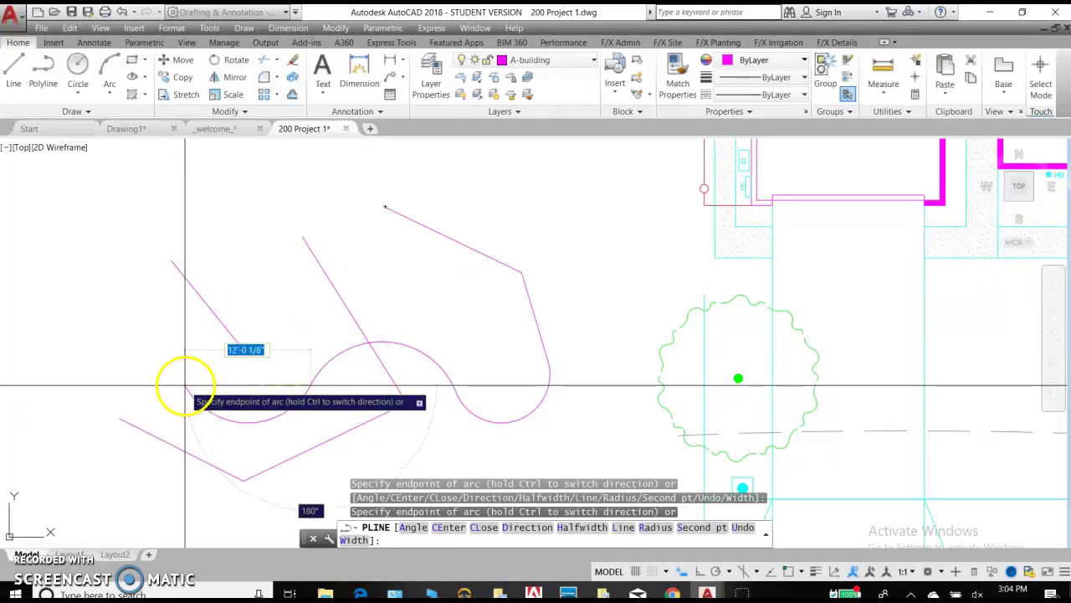
left_click(230, 254)
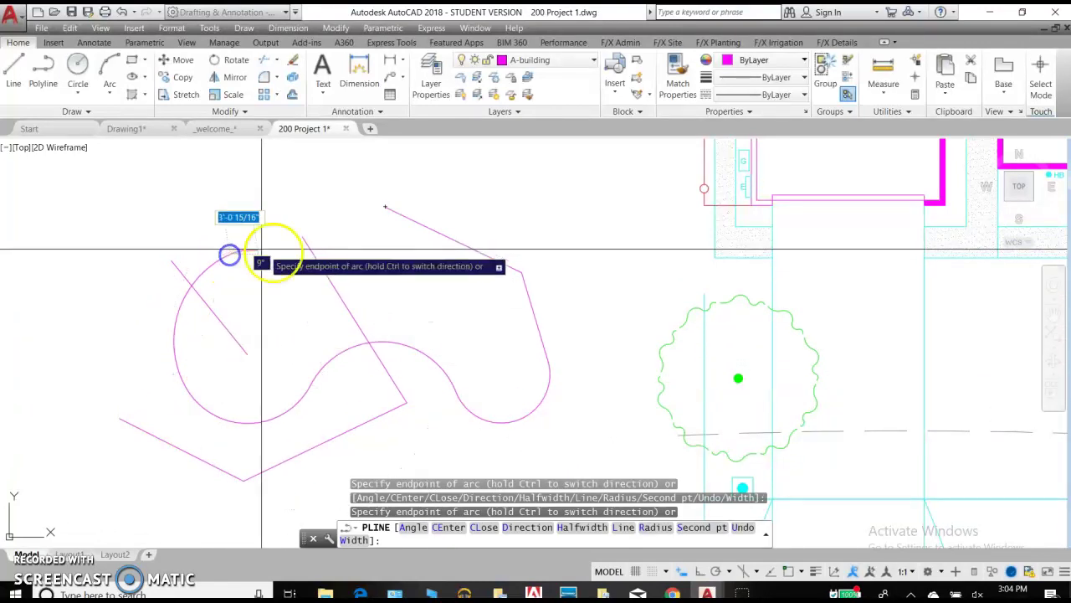
Add an arc by second point and endpoint, one more arc to the right, then end the polyline.
right_click(293, 340)
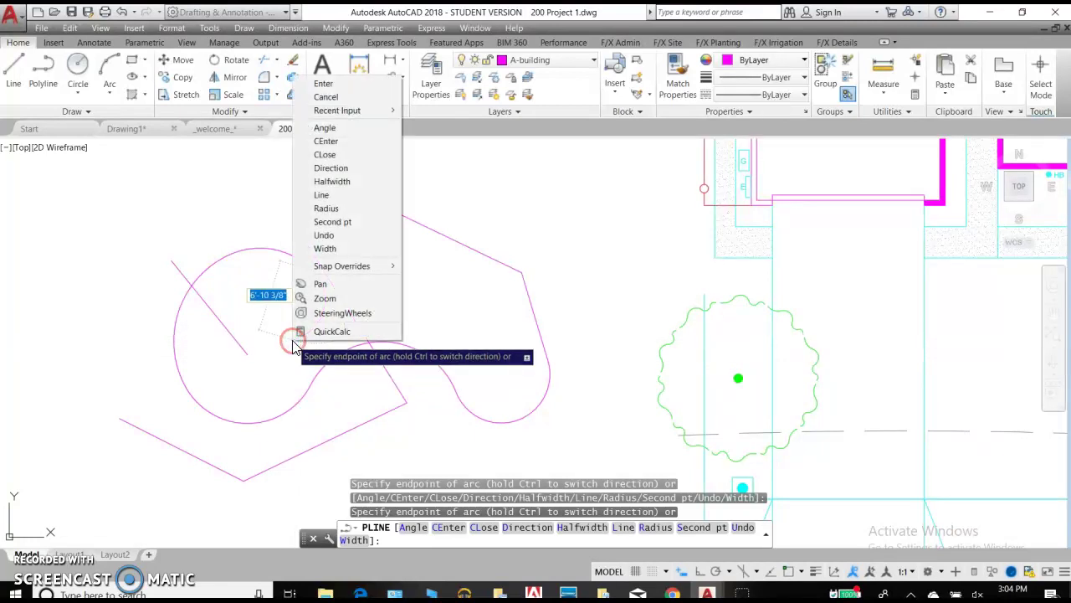
left_click(333, 221)
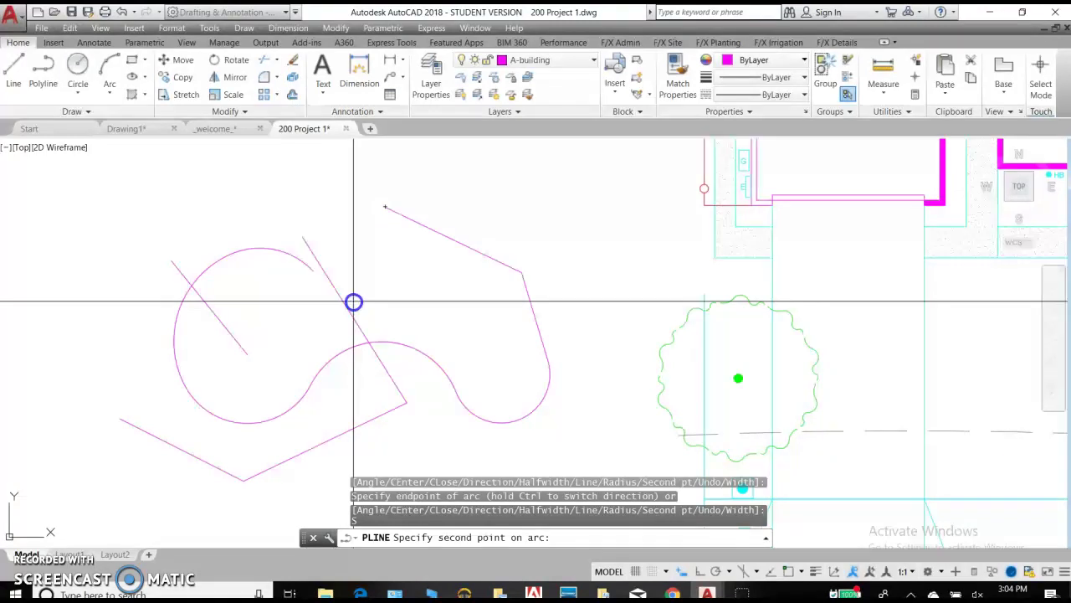
left_click(354, 299)
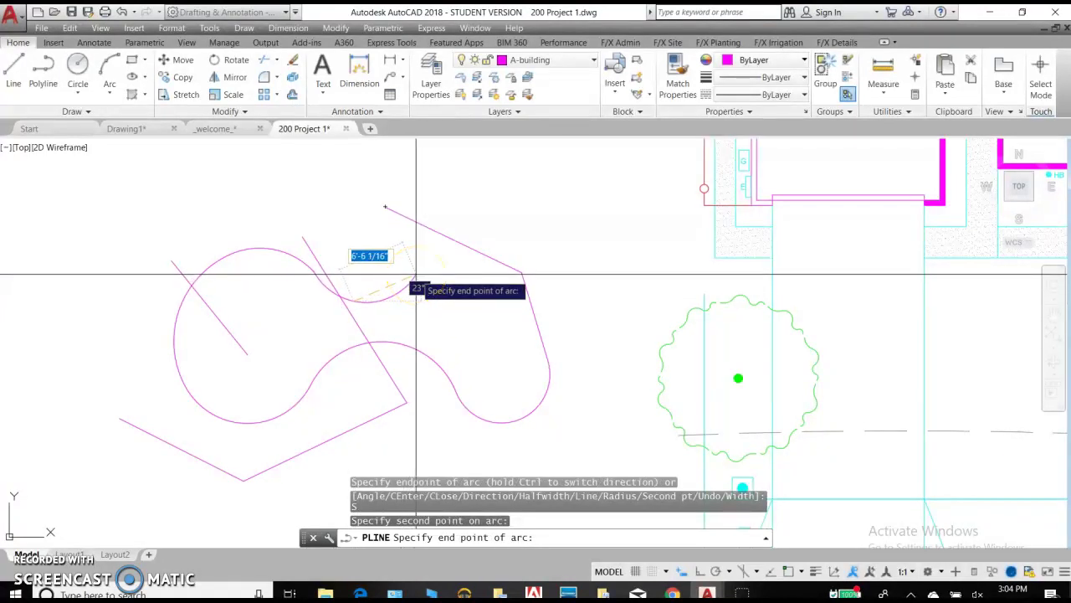
left_click(416, 275)
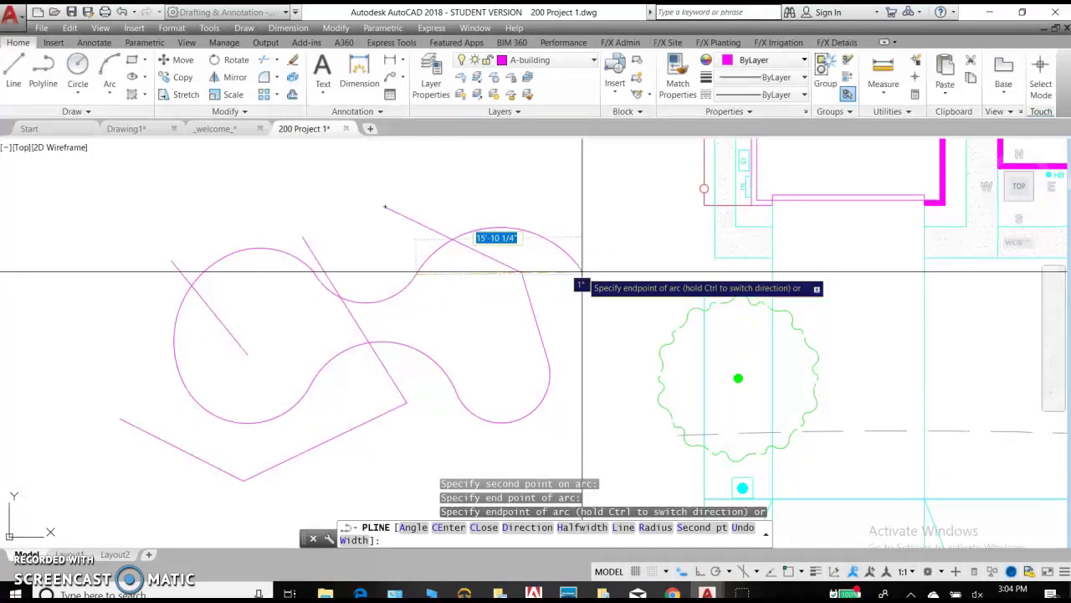
left_click(613, 316)
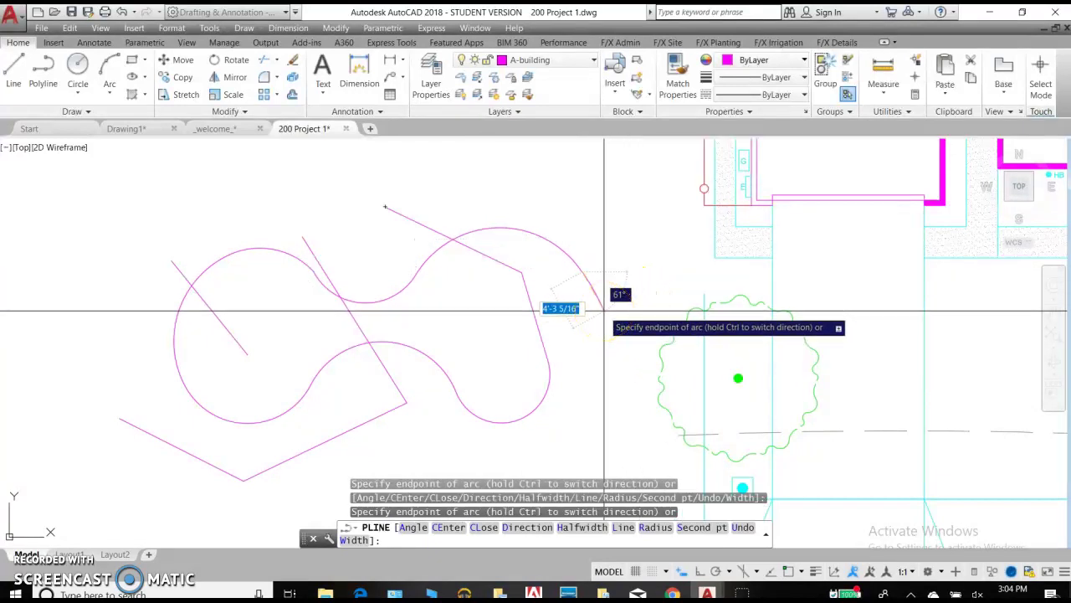
right_click(574, 333)
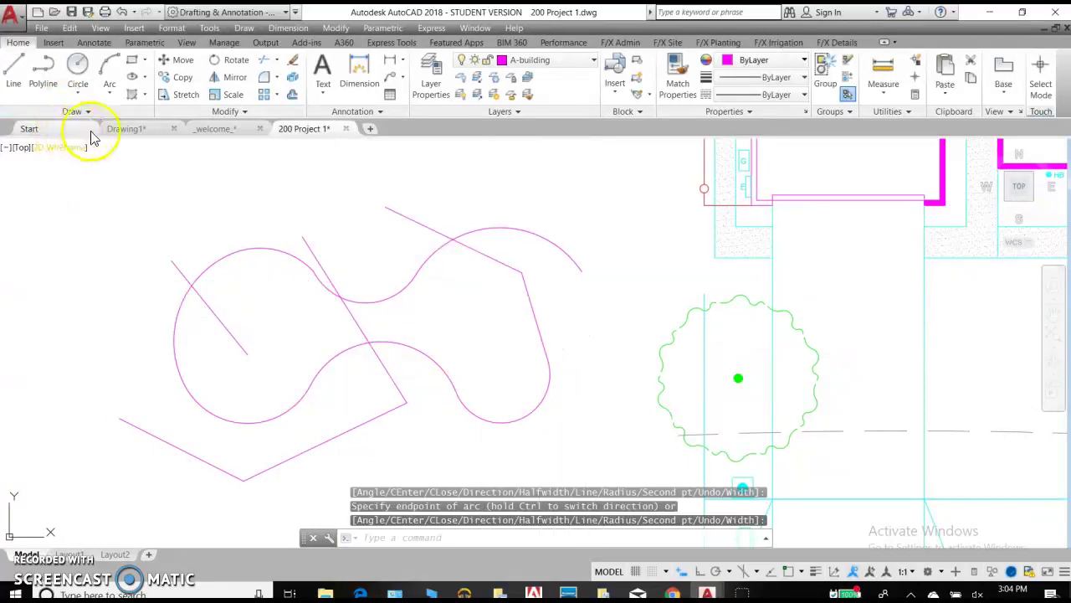
Draw a larger circle at the upper left and a small circle inside the polyline loop.
left_click(78, 67)
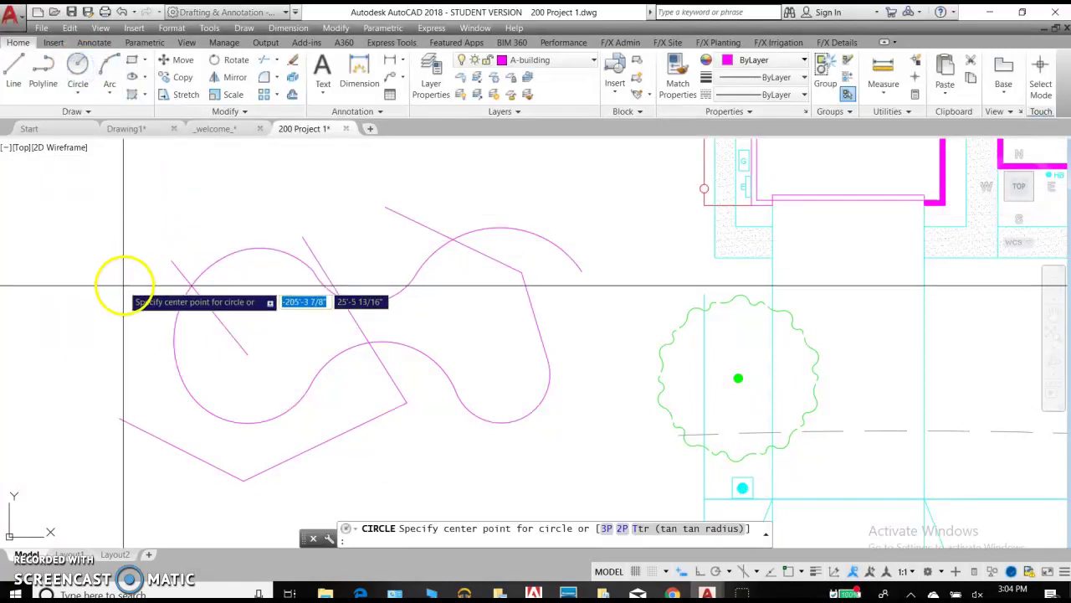
left_click(82, 254)
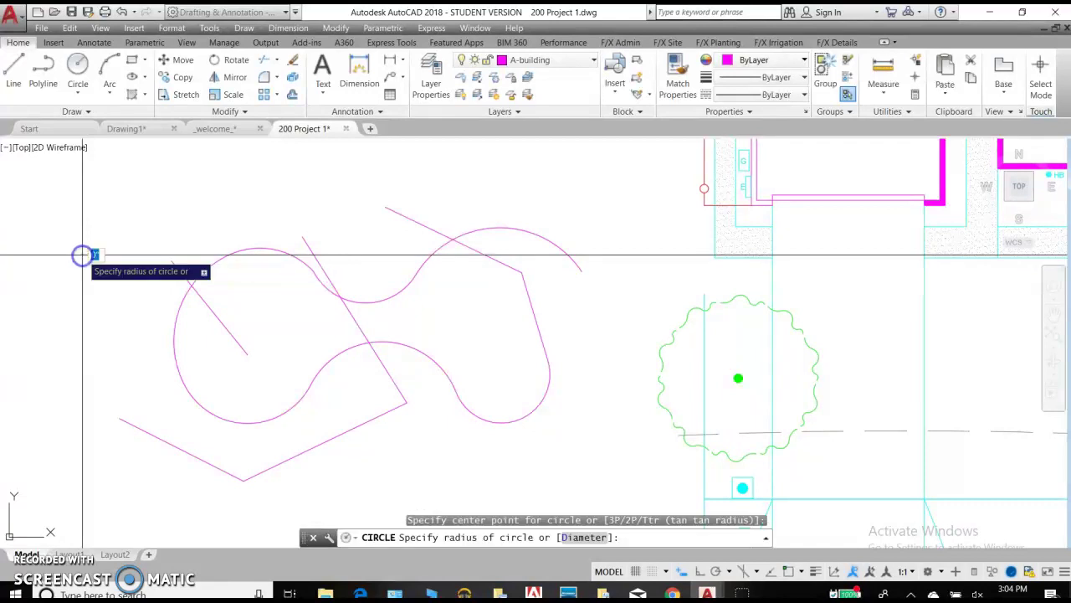
left_click(127, 205)
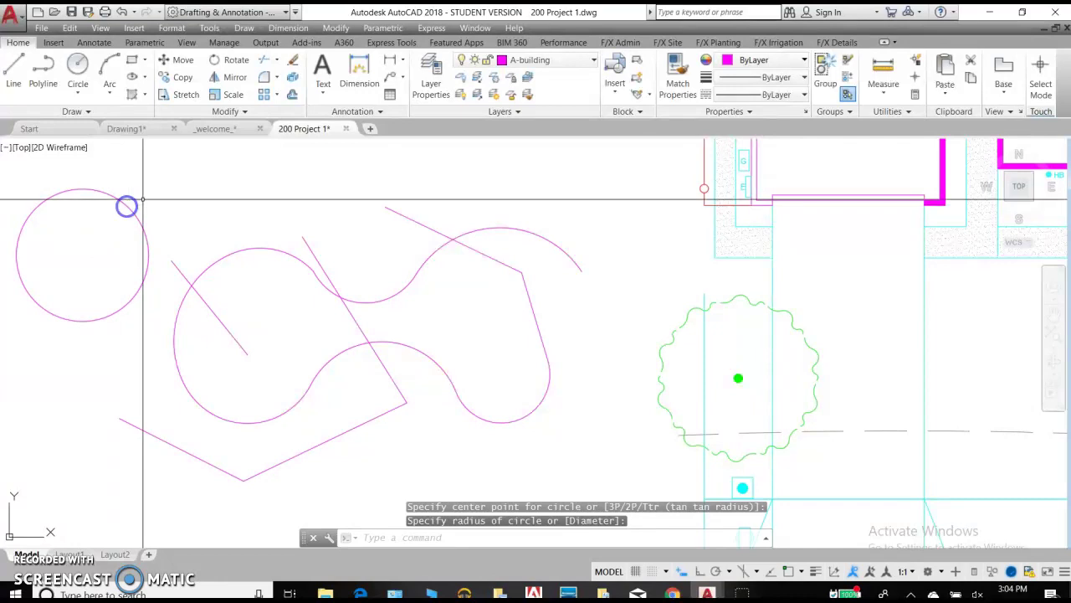
left_click(84, 78)
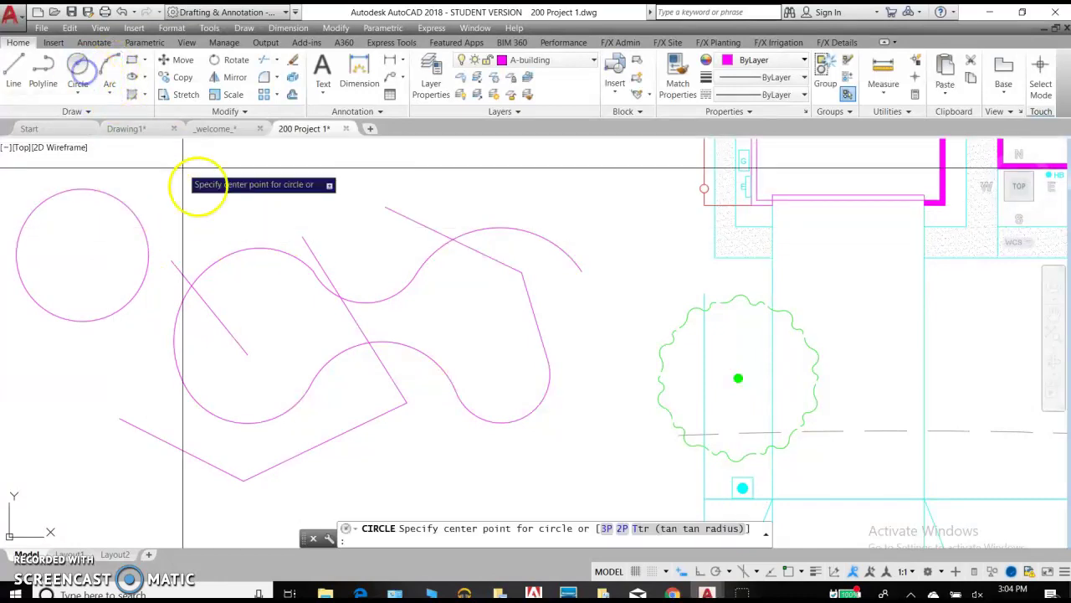
left_click(267, 325)
left_click(288, 295)
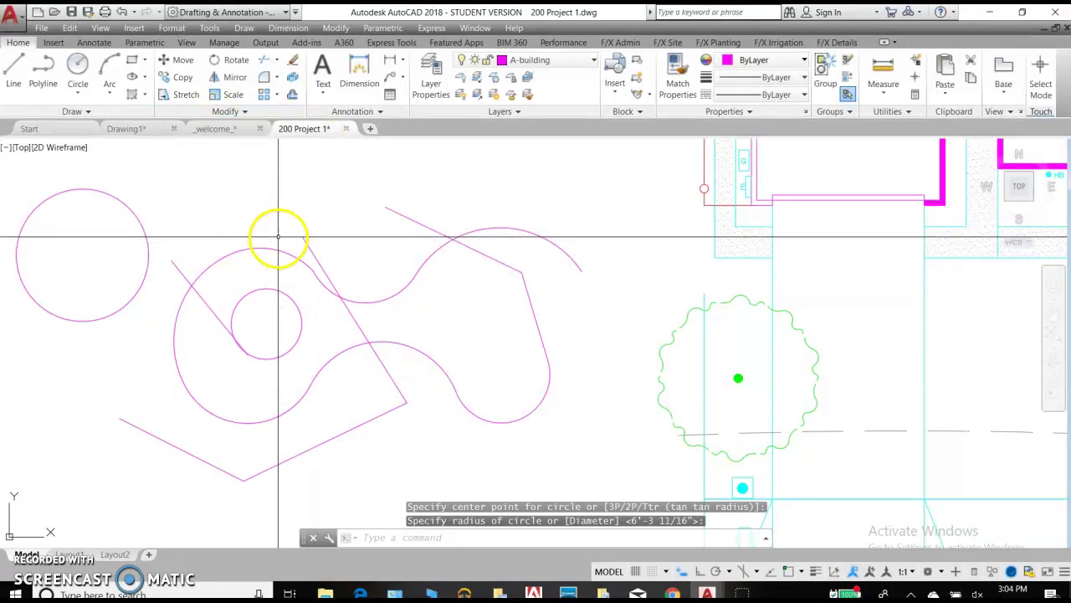
Draw a three-point arc above the small circle, then show the list of Arc methods.
left_click(115, 77)
left_click(203, 220)
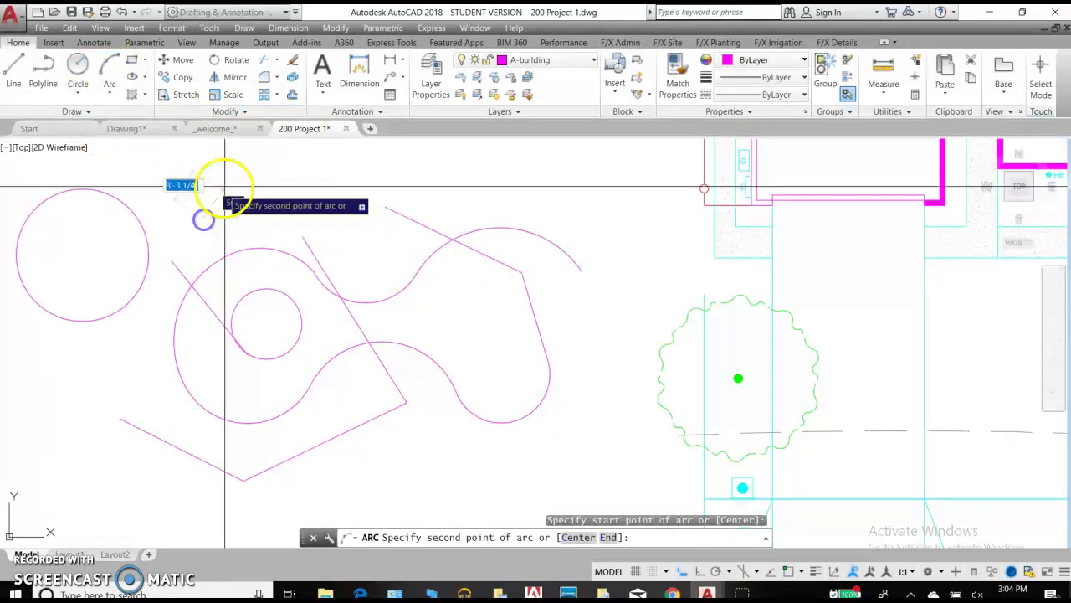
left_click(240, 168)
left_click(323, 194)
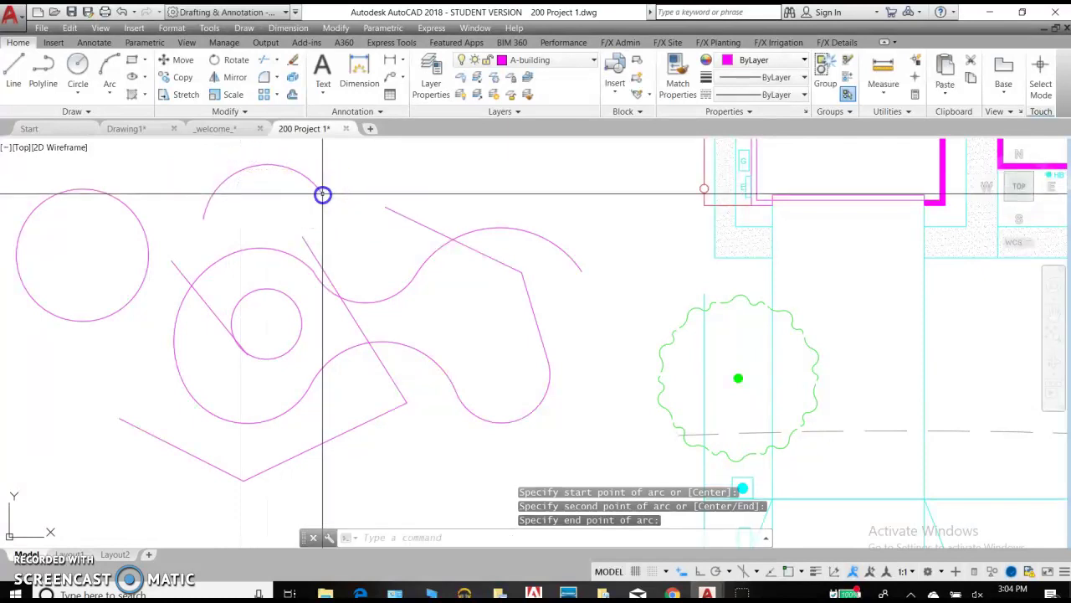
left_click(107, 84)
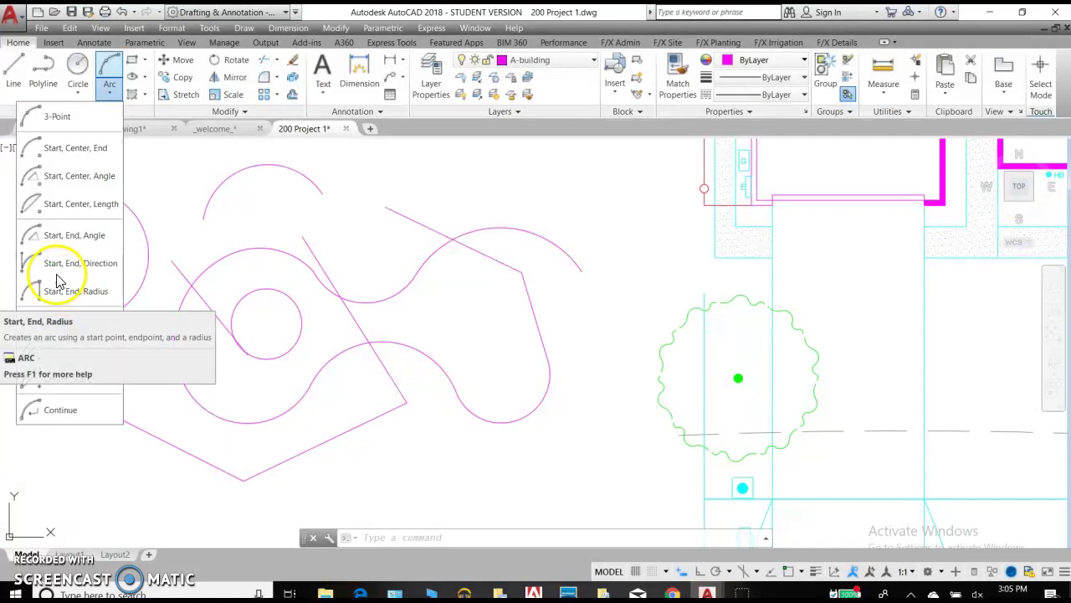
Draw a second 3-Point arc across the top of the polyline, right of the first arc.
left_click(60, 122)
left_click(343, 221)
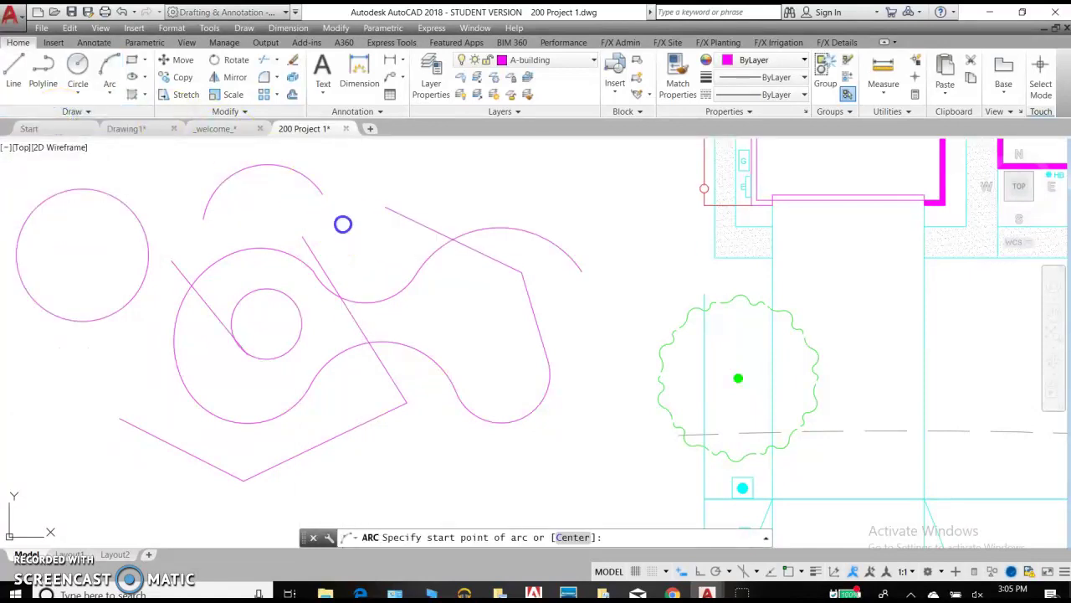
left_click(393, 172)
left_click(510, 187)
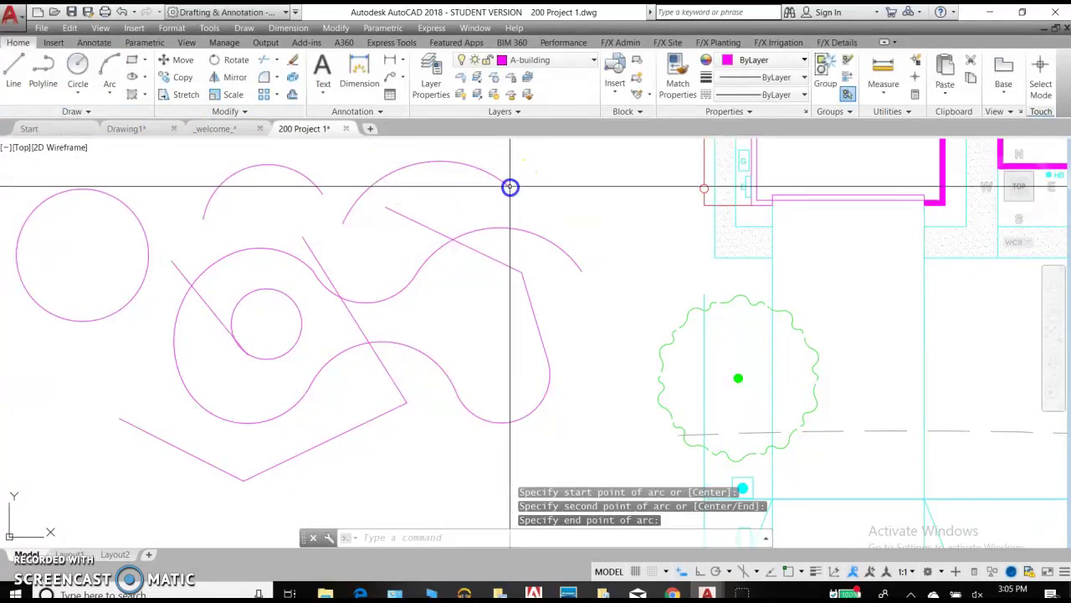